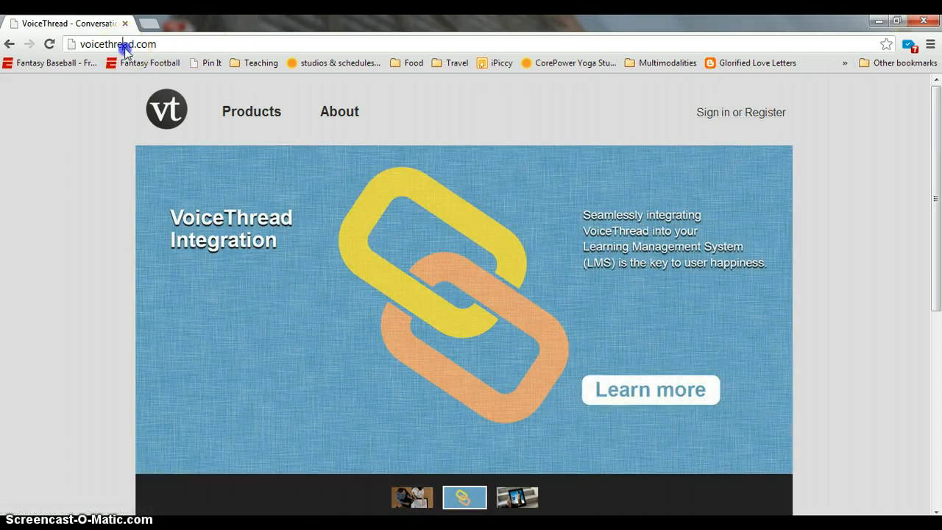
Select the site's web address, then load the Sign In page via 'Sign in or Register'
double_click(123, 45)
left_click(711, 114)
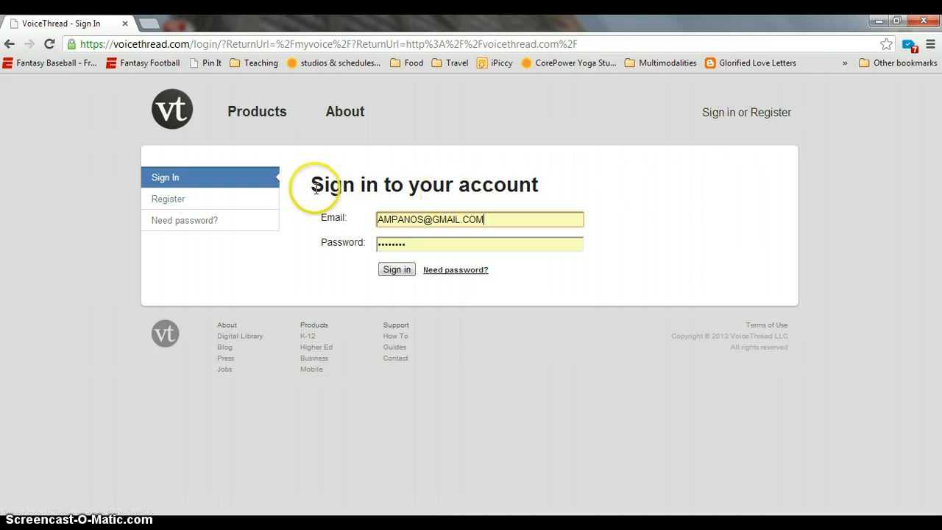
left_click_drag(309, 184, 542, 182)
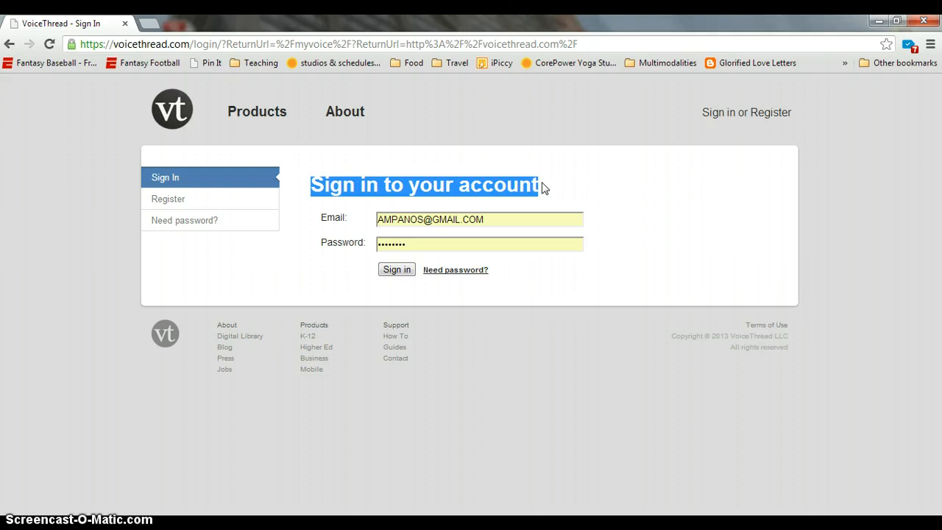
On the Register form, enter the first name, last name, e-mail and its confirmation
left_click(173, 202)
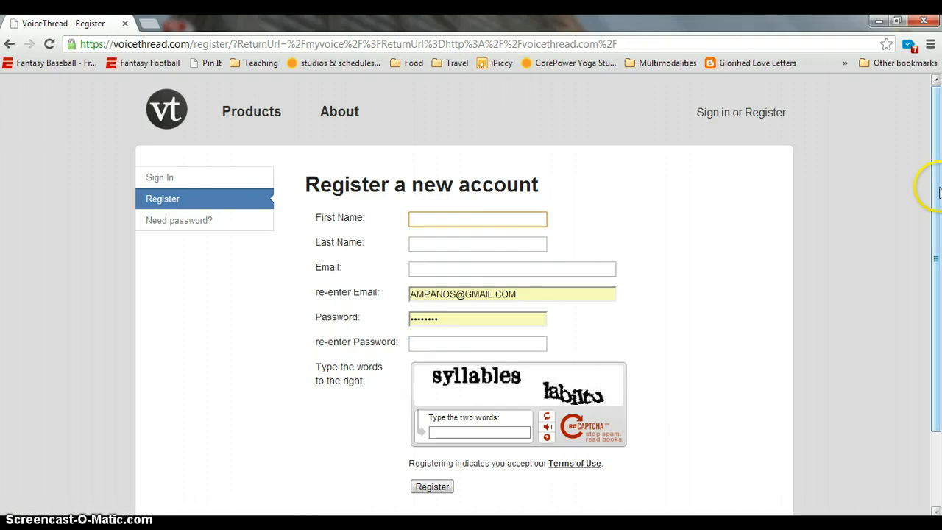
scroll(936, 215, "down", 1)
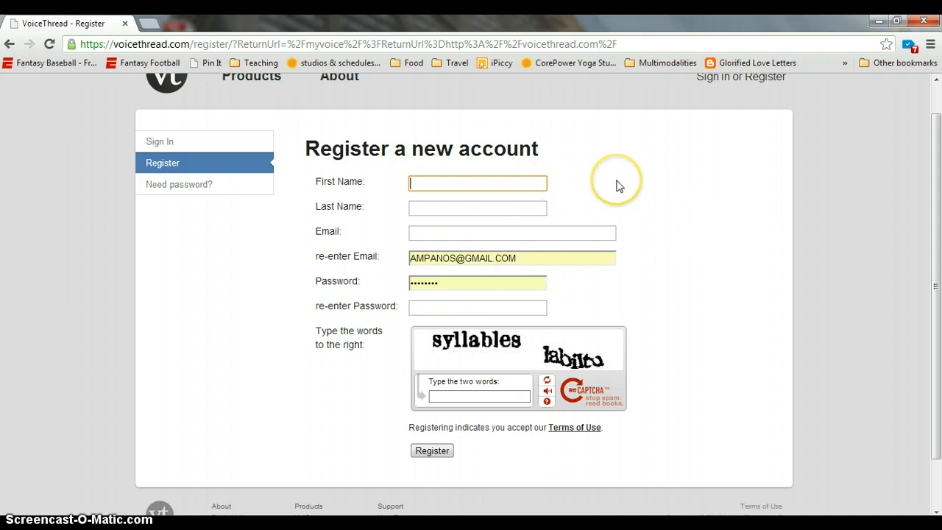
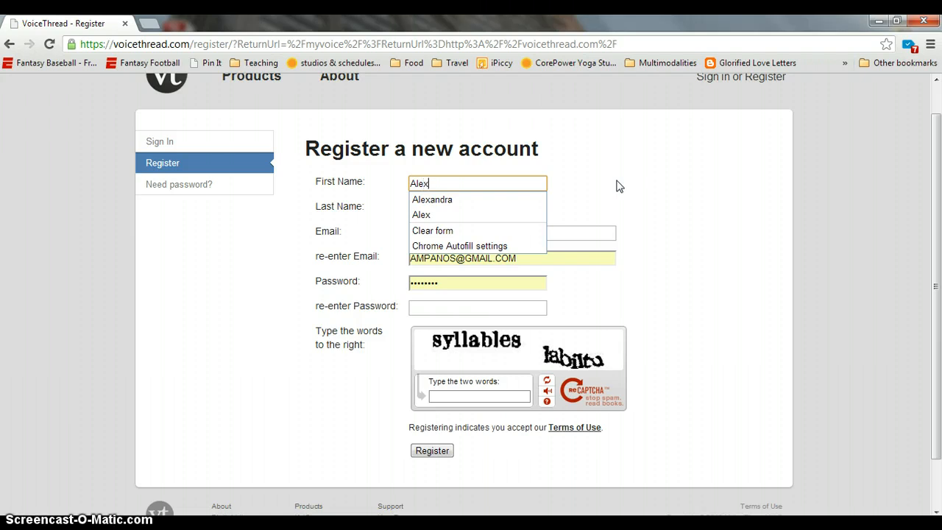
key("Tab")
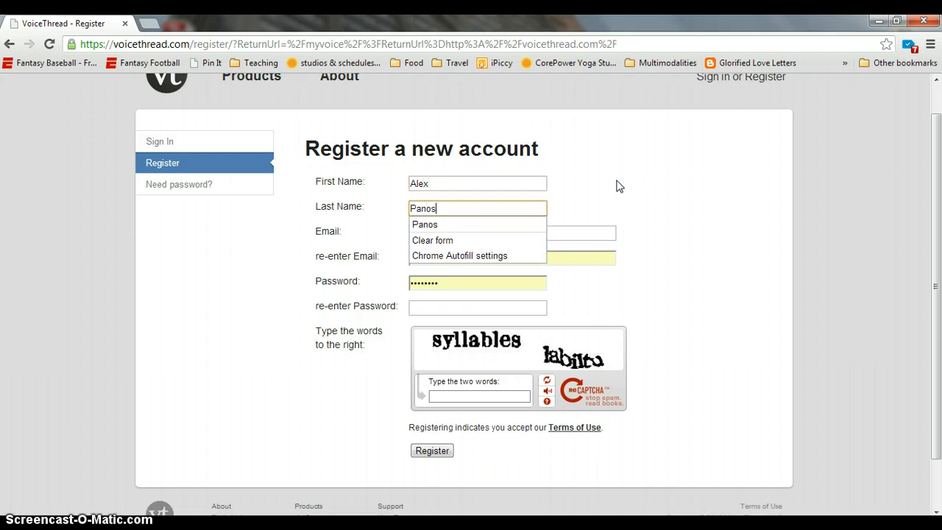
key("Tab")
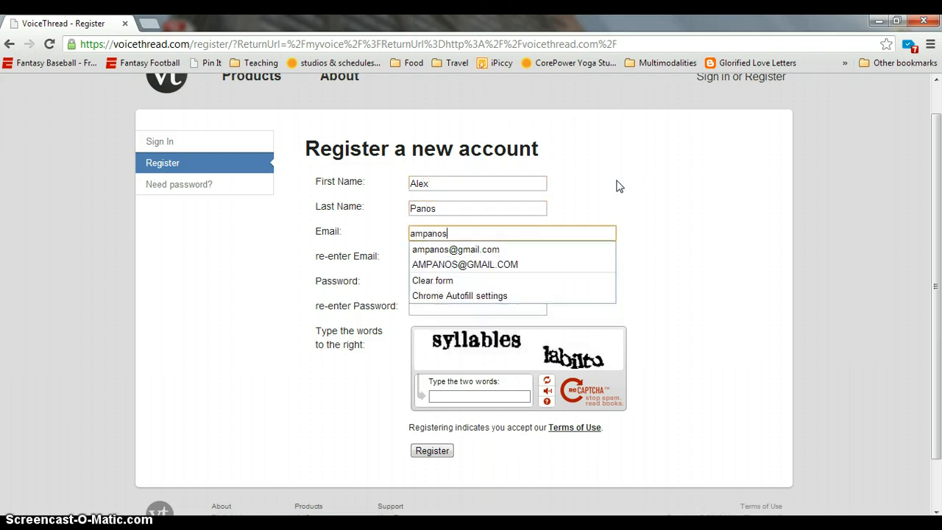
key("Tab")
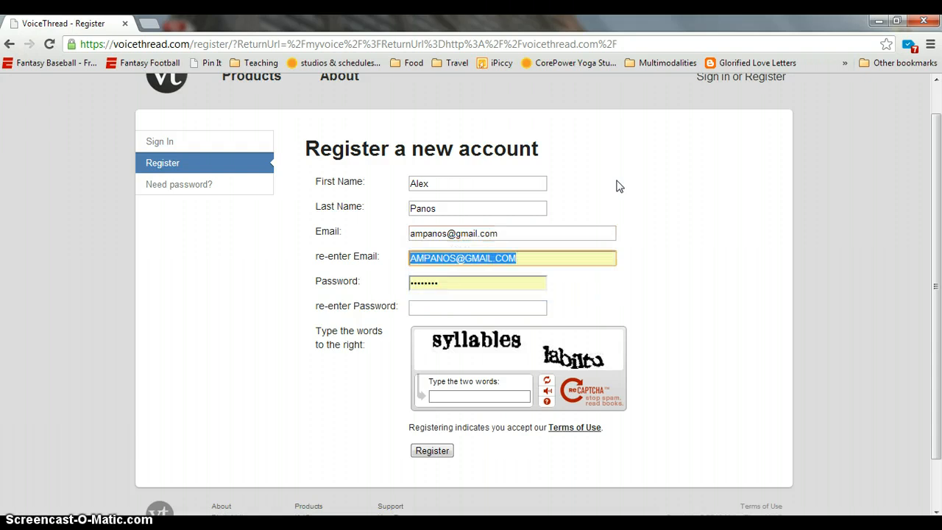
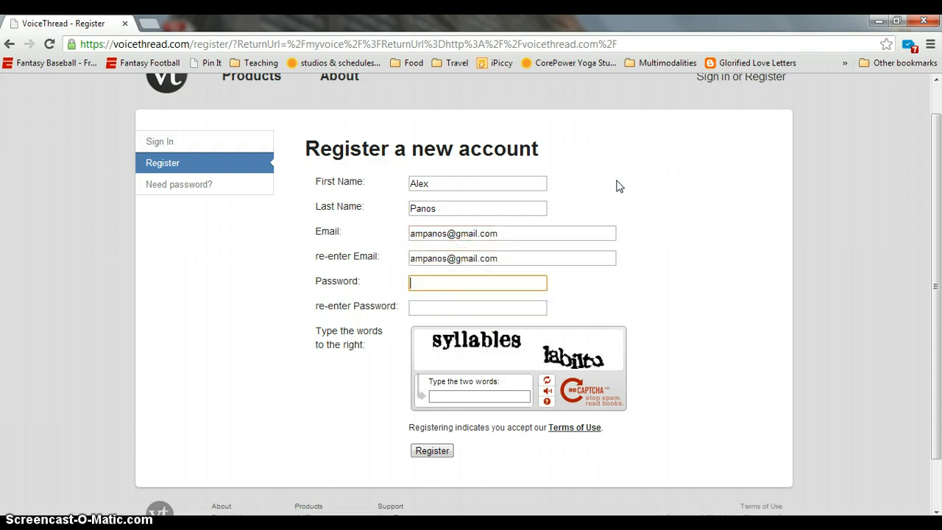
key("Tab")
Fill both password fields and the captcha words 'syllables la', then submit the registration
type("**")
key("Tab")
type("*")
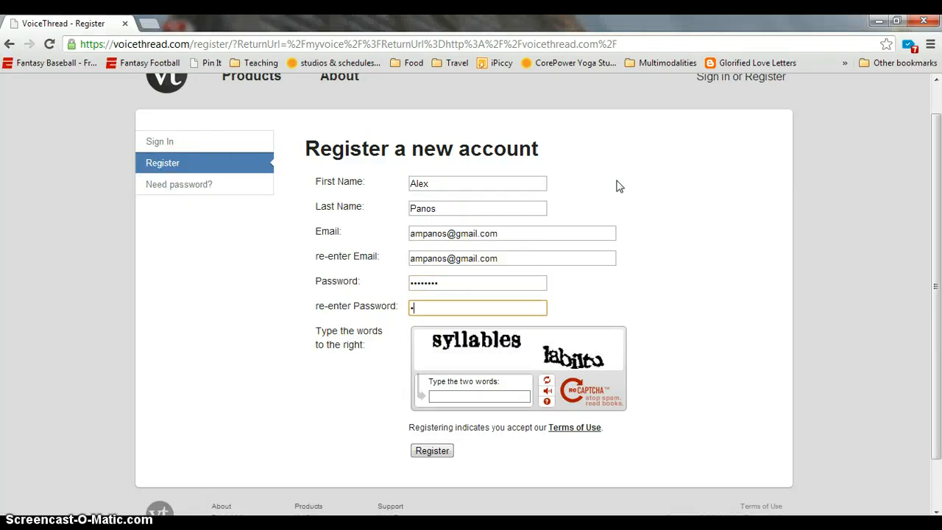
type("*****")
key("Tab")
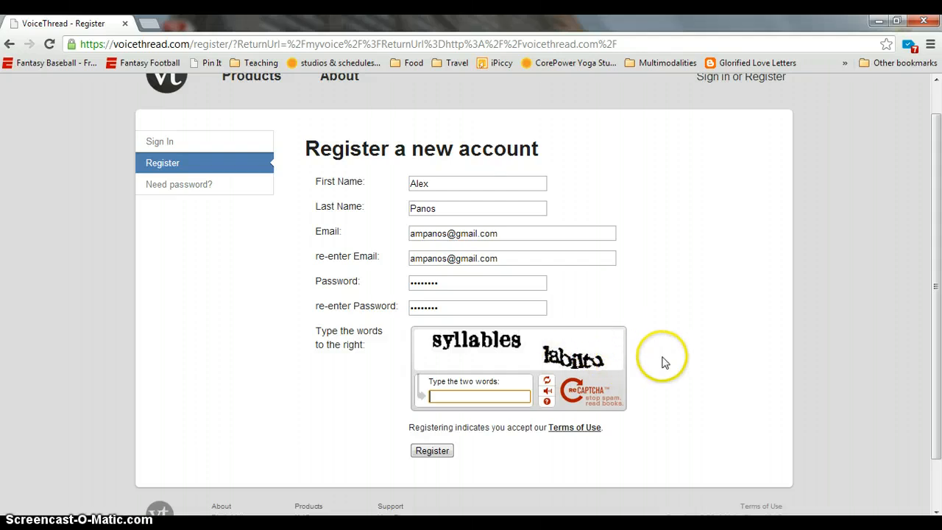
type("syllables ")
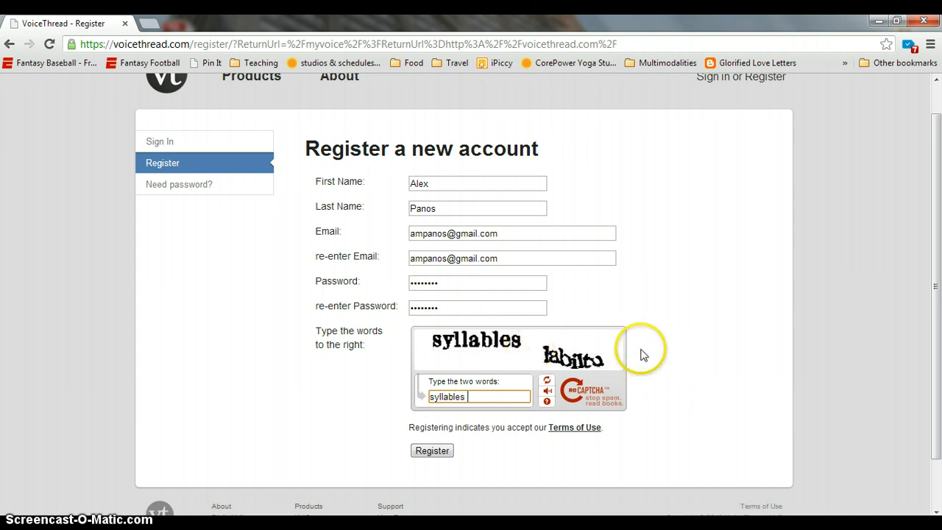
type("labiltu")
left_click(432, 451)
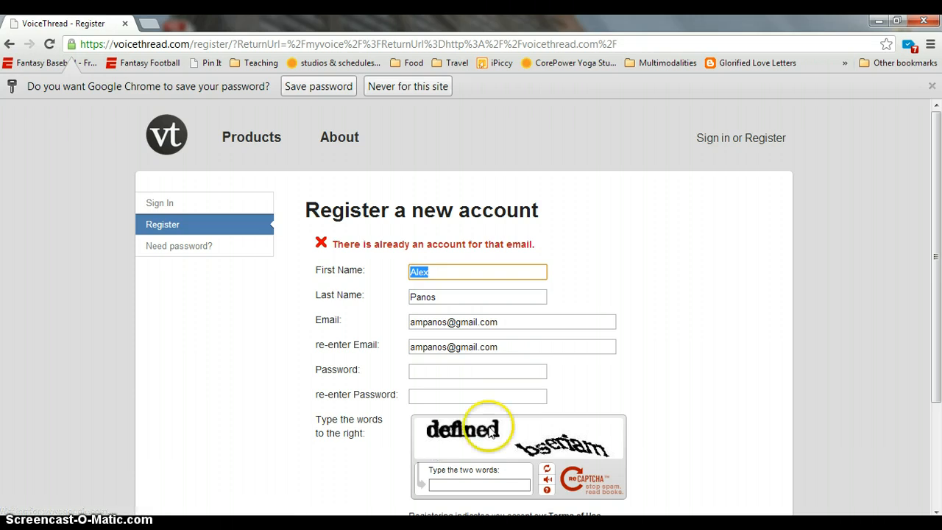
Click into the captcha box, then follow the sidebar's 'Need password?' link to Password Reset
mouse_move(934, 255)
left_mouse_down()
mouse_move(929, 332)
mouse_move(937, 335)
mouse_move(937, 319)
left_mouse_up()
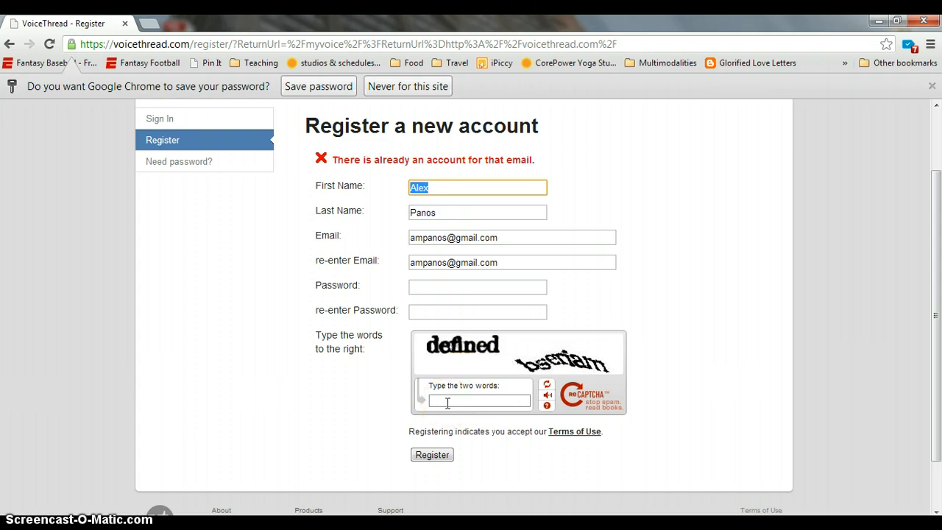
left_click(448, 402)
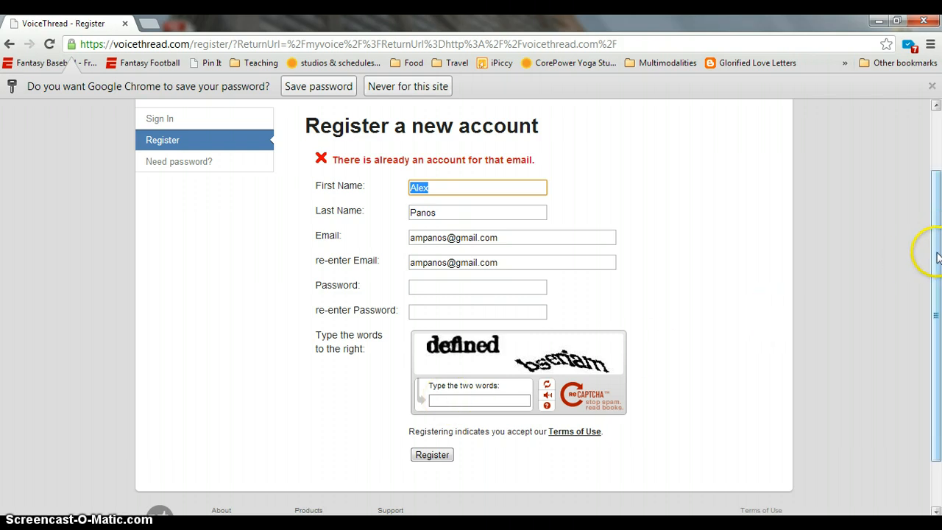
scroll(937, 256, "up", 1)
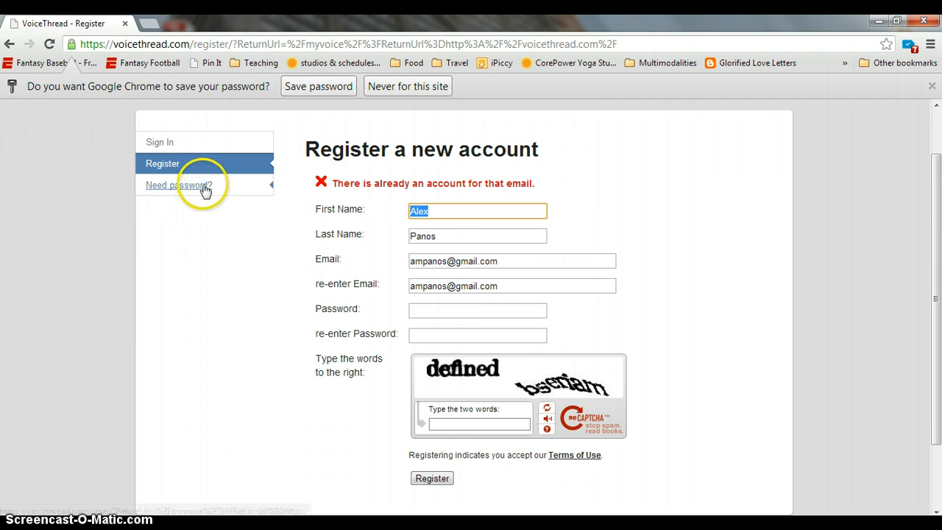
left_click(205, 188)
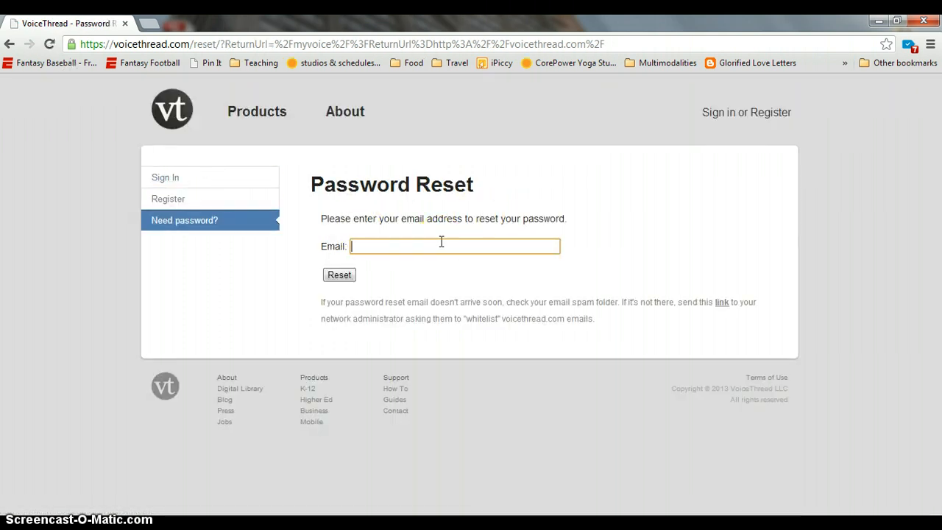
On the Sign In page, replace the e-mail with the account address, complete the password, and sign in
left_click(740, 122)
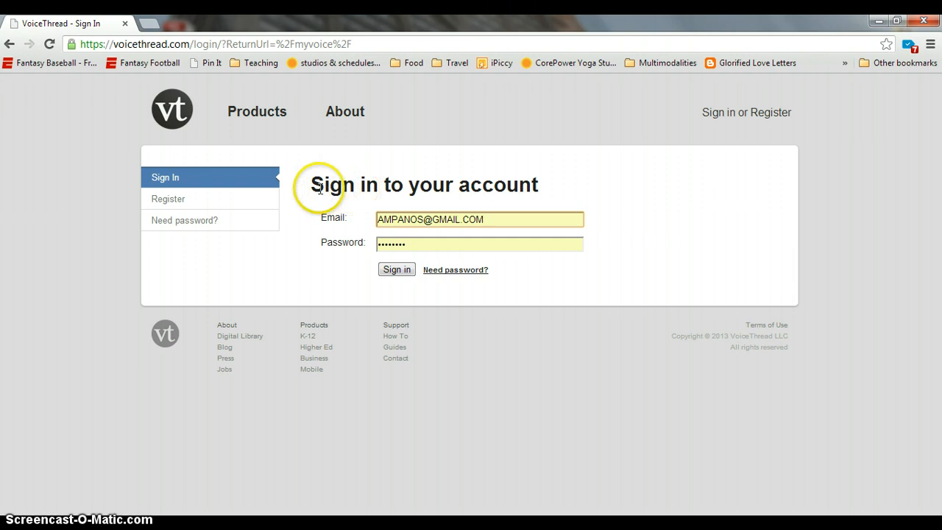
left_click_drag(307, 184, 551, 185)
left_click(498, 212)
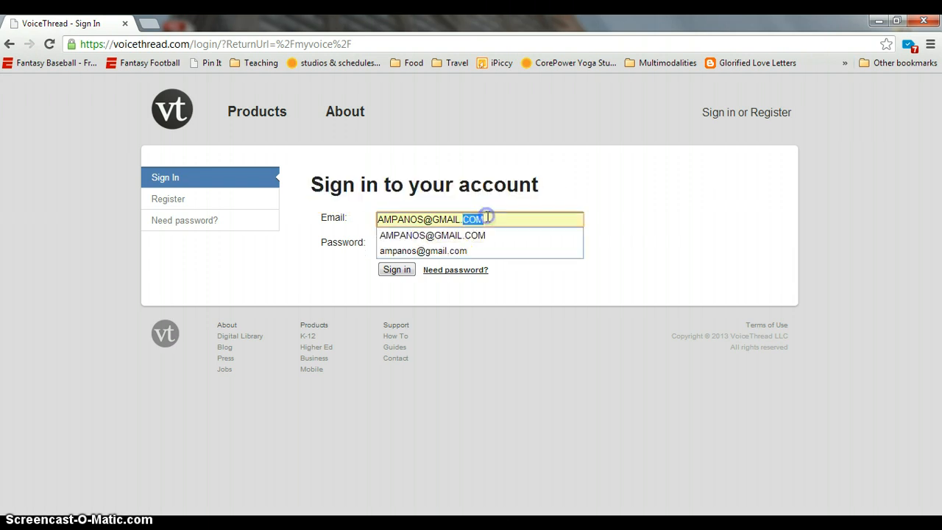
triple_click(483, 216)
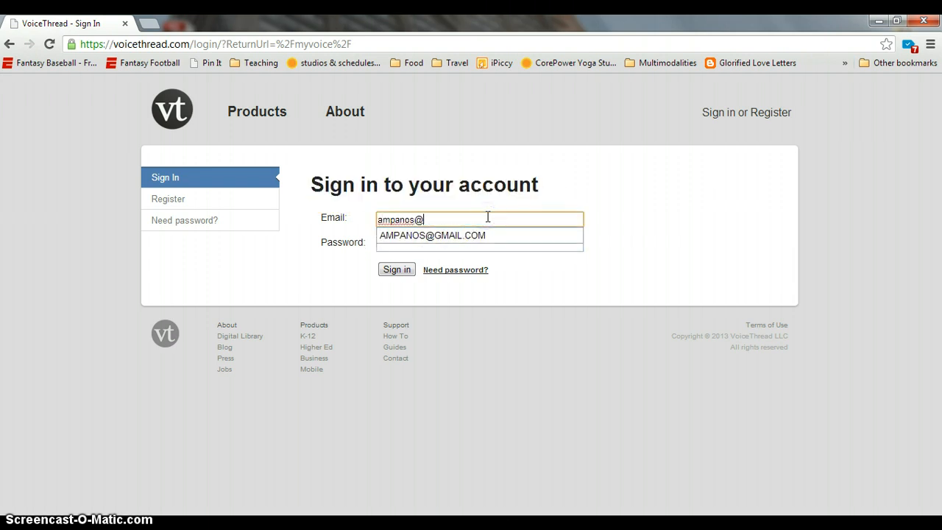
key("Tab")
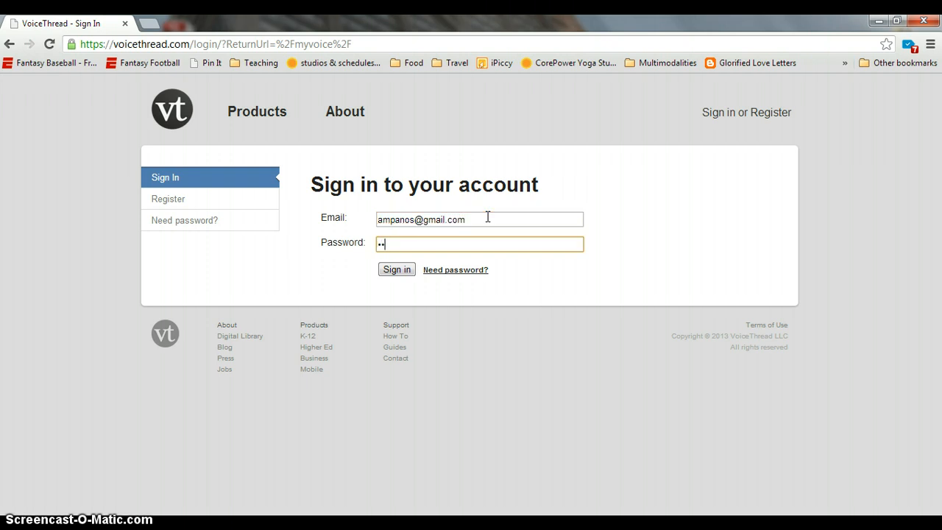
type("•")
left_click(396, 270)
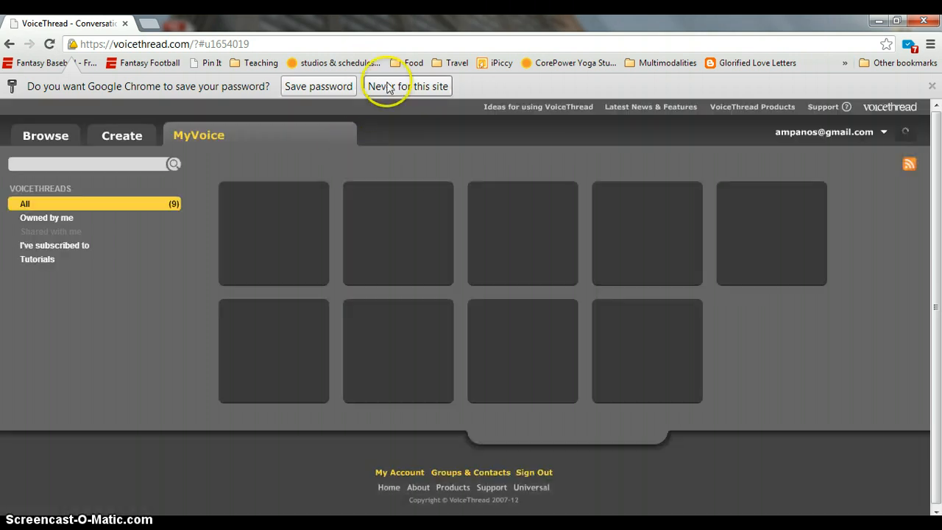
Choose 'Never for this site' on Chrome's save-password bar, then go to the Create tab
left_click(388, 87)
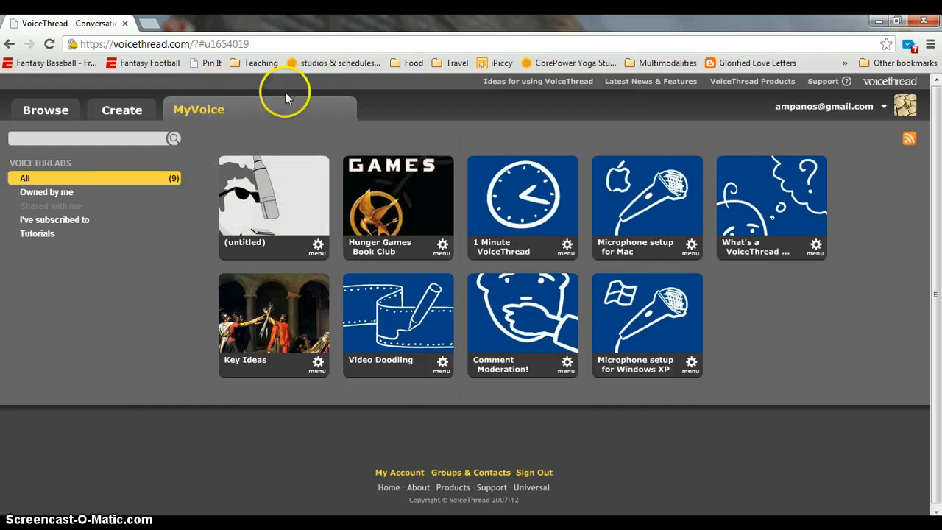
left_click(126, 112)
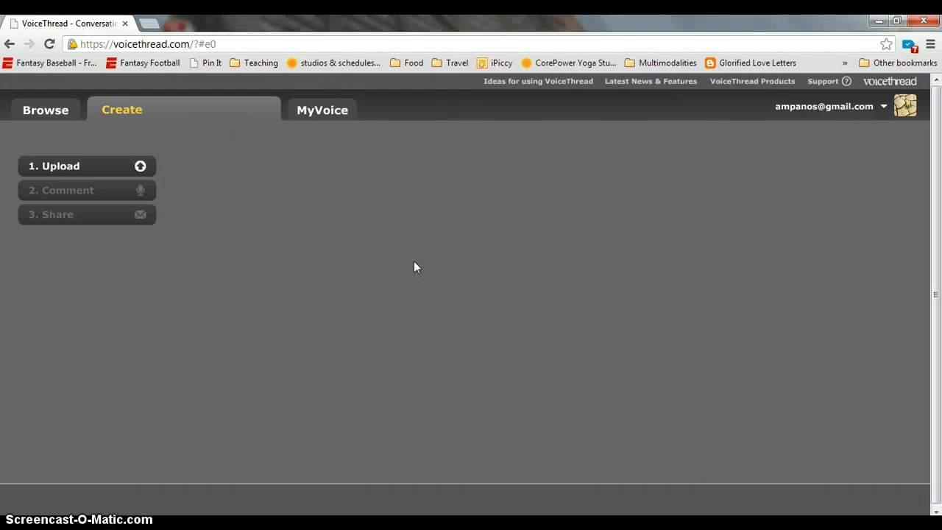
Upload Bob.png from My Computer as the first slide, then reopen the file picker
left_click(140, 166)
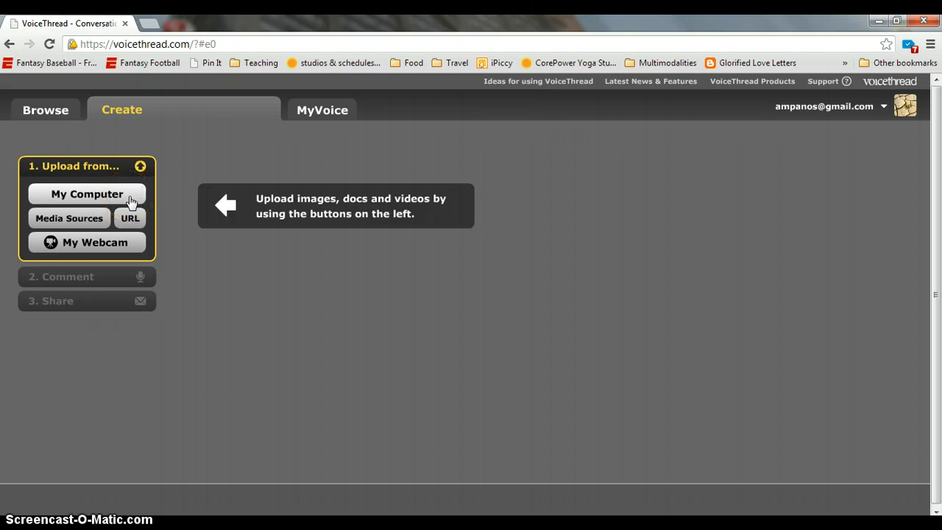
left_click(131, 200)
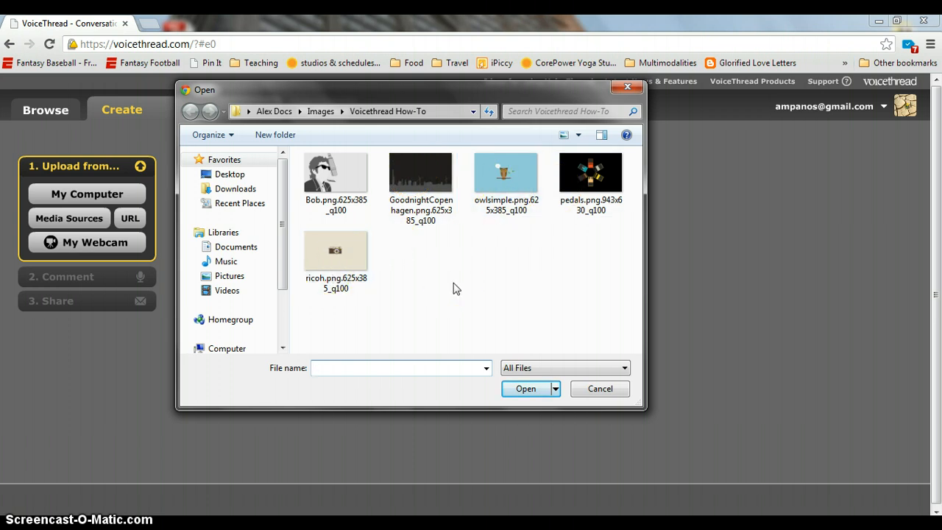
left_click(343, 177)
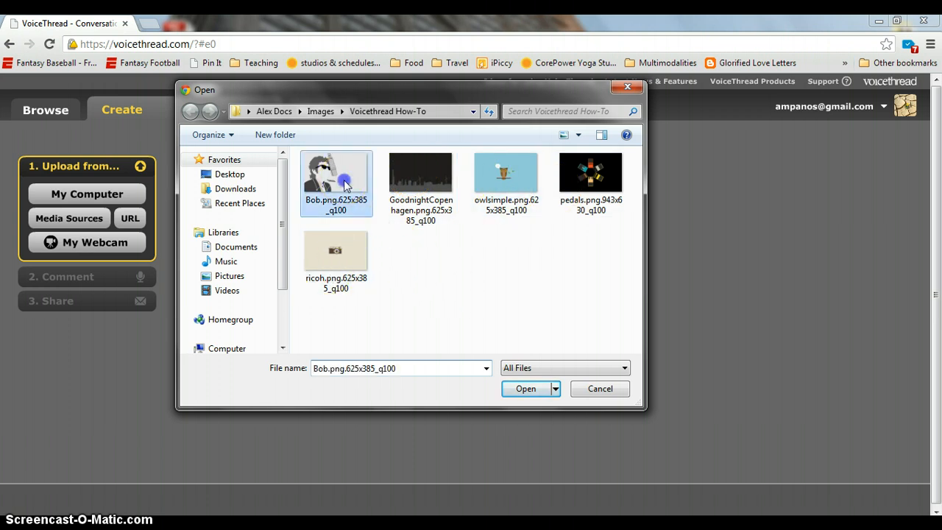
left_click(515, 390)
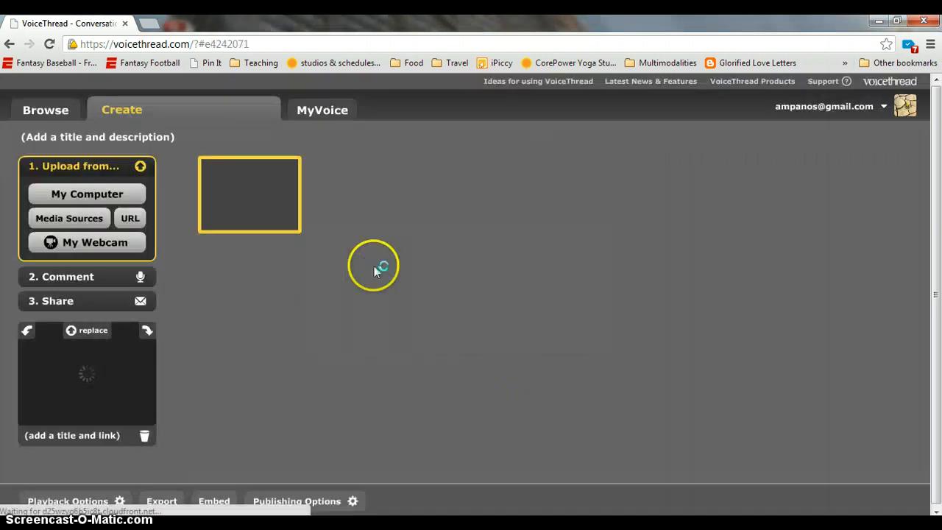
left_click(110, 193)
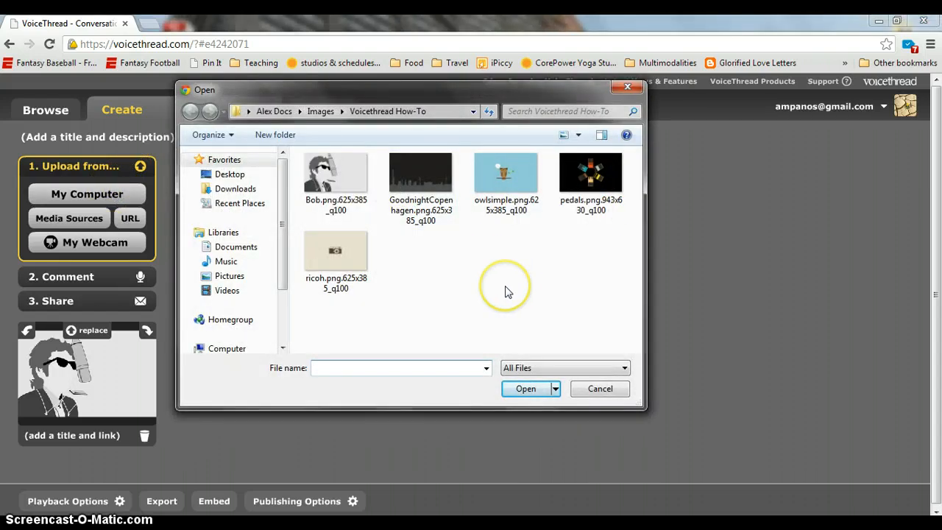
Upload GoodnightCopenhagen, owlsimple, pedals and ricoh together as four more slides
left_click(440, 205)
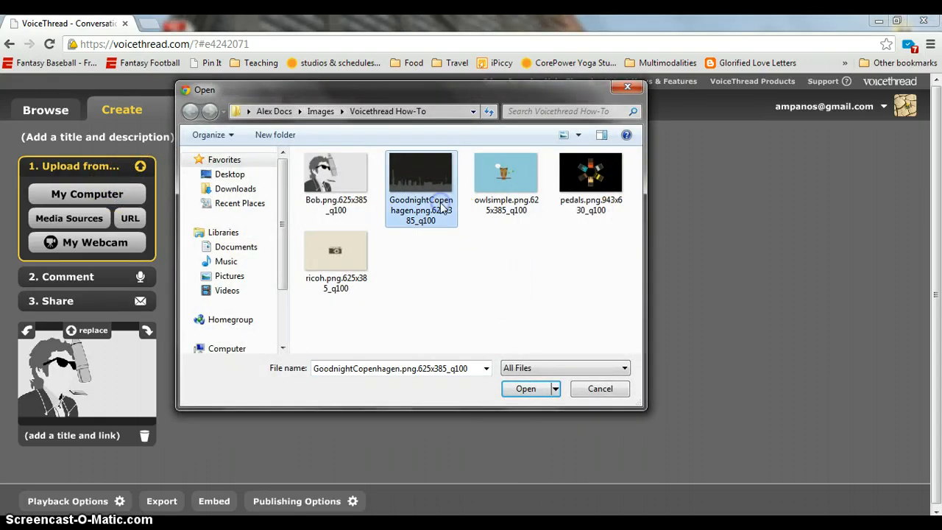
left_click(497, 228)
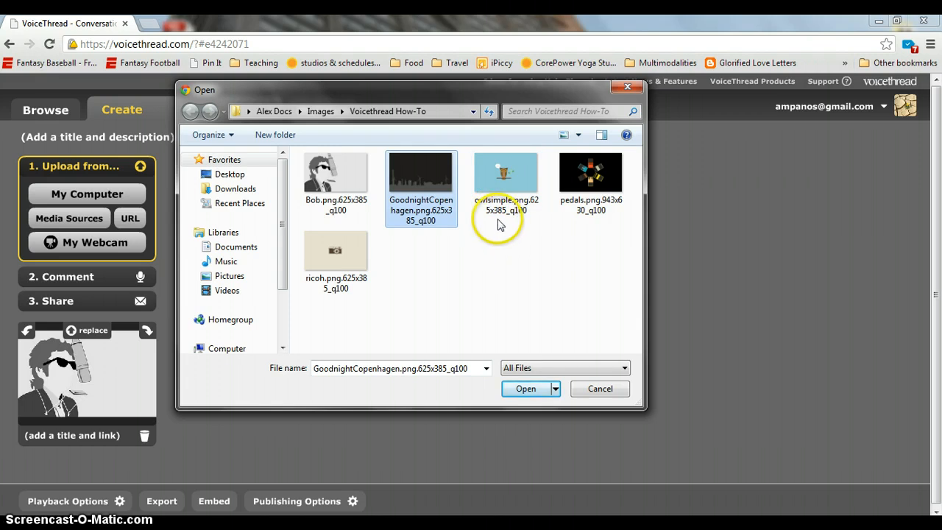
left_click(506, 184, "ctrl")
left_click(608, 198, "ctrl")
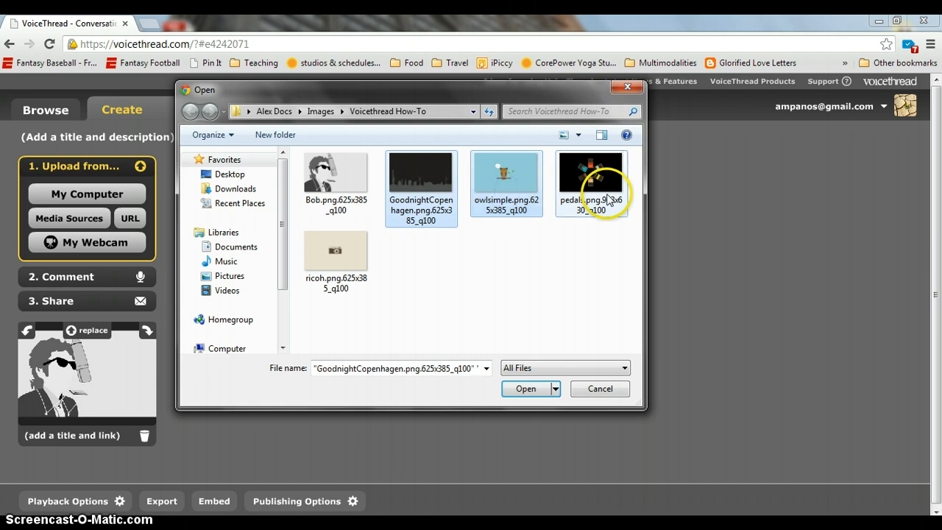
left_click(320, 277, "ctrl")
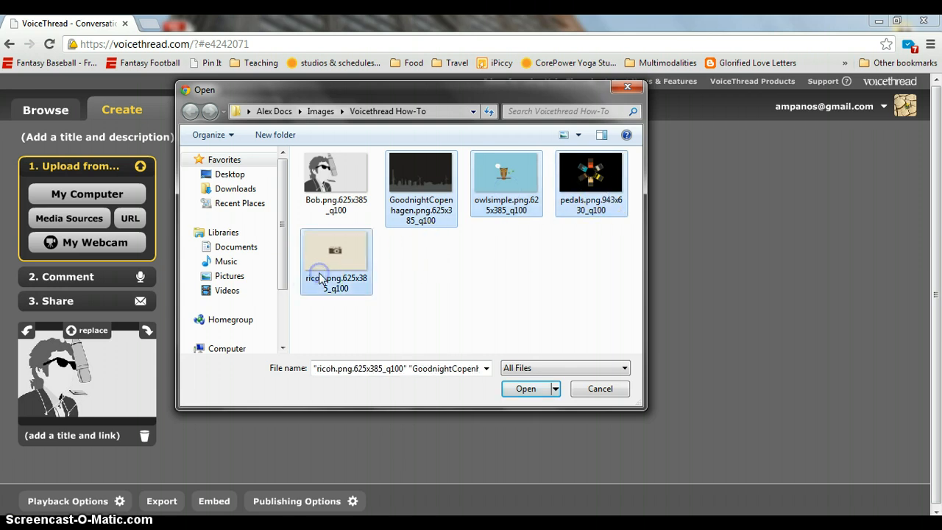
left_click(514, 390)
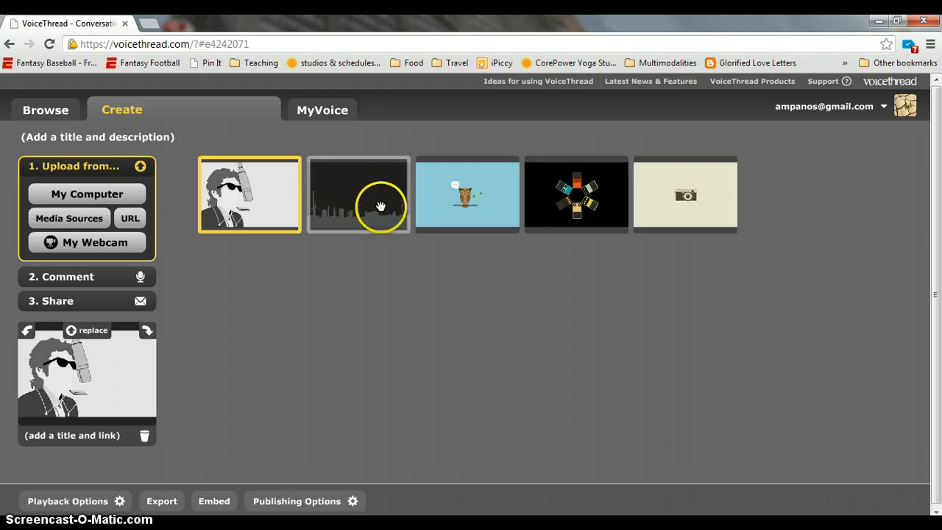
Drag the thumbnails into portrait, camera, owl, pedals, skyline order, then select the portrait slide
left_click_drag(383, 207, 646, 216)
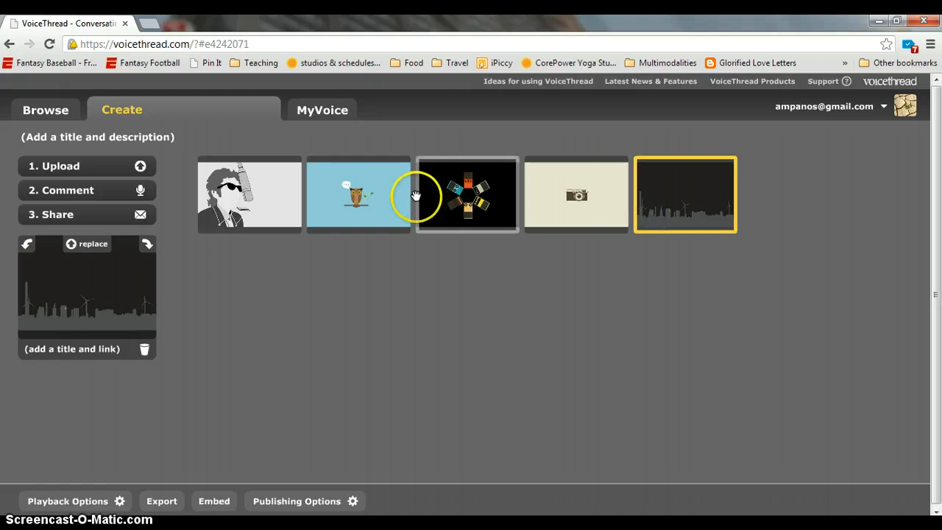
left_click_drag(383, 200, 505, 205)
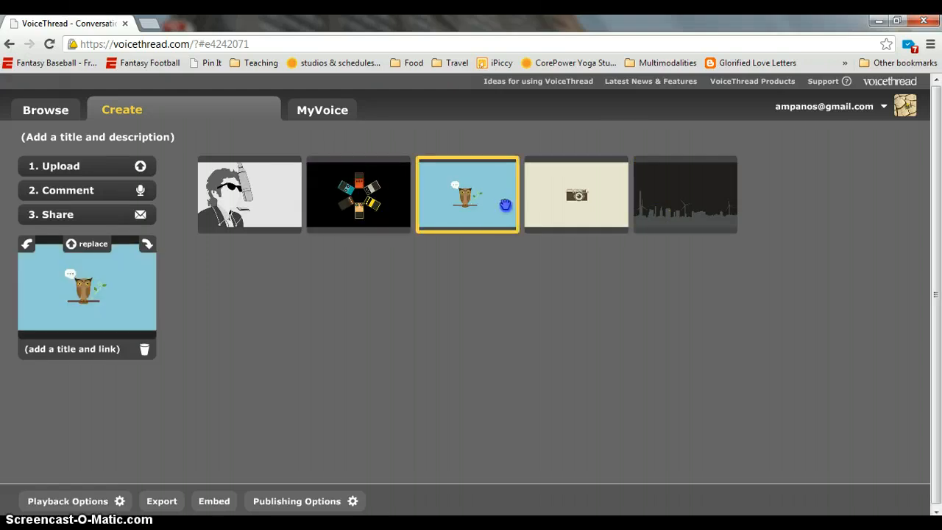
left_click_drag(577, 205, 355, 191)
left_click_drag(567, 197, 479, 206)
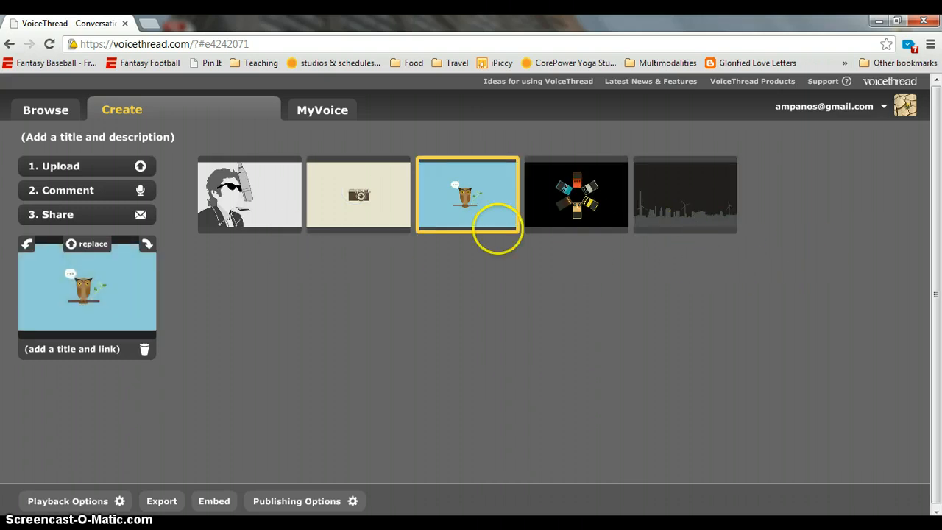
left_click(472, 265)
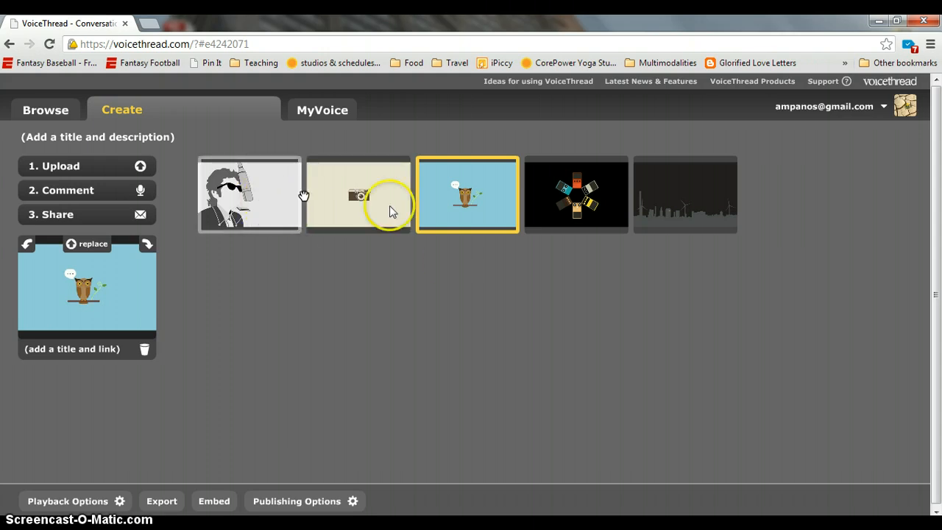
left_click(270, 225)
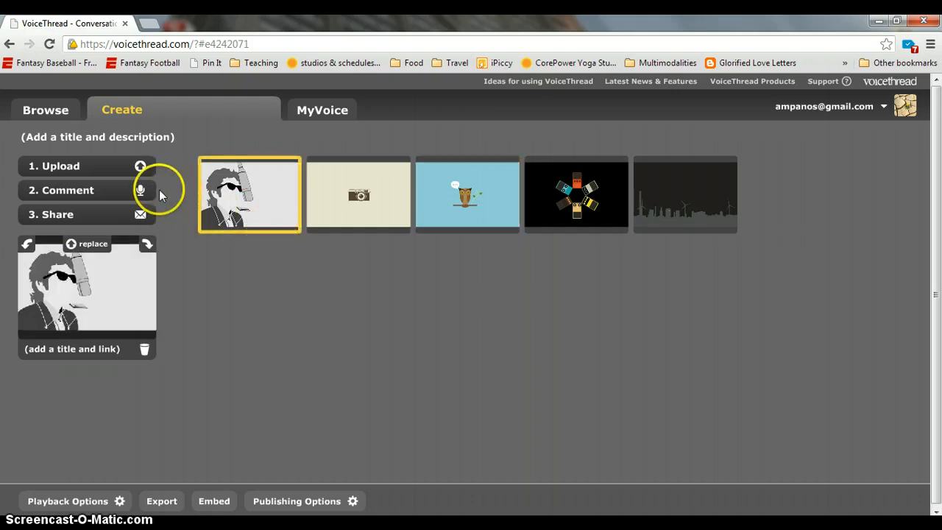
Open 2. Comment and step forward through all five slides, then back to the first
left_click(119, 200)
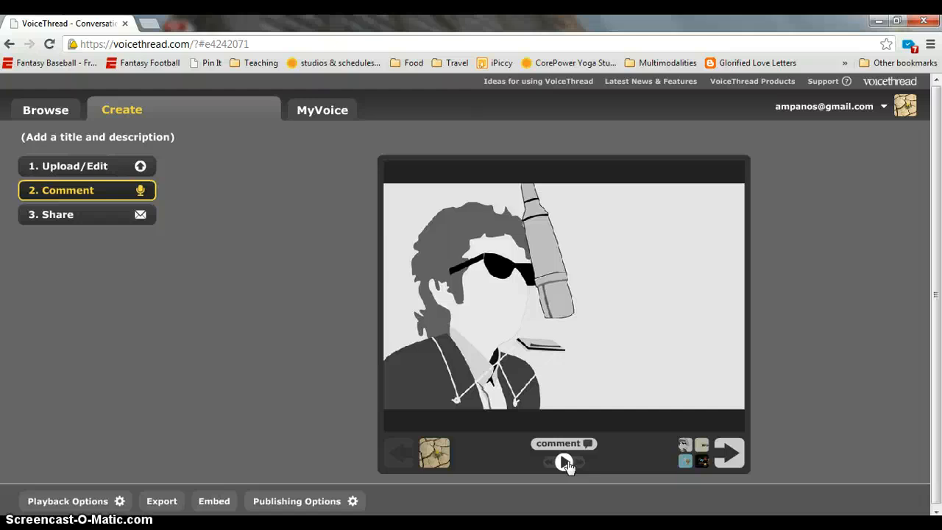
left_click(732, 463)
left_click(732, 464)
left_click(732, 463)
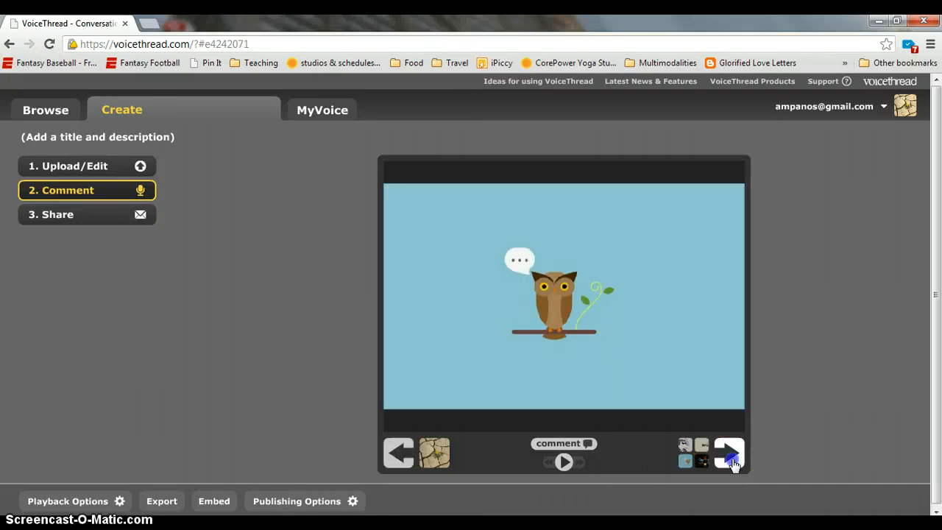
left_click(732, 463)
left_click(400, 450)
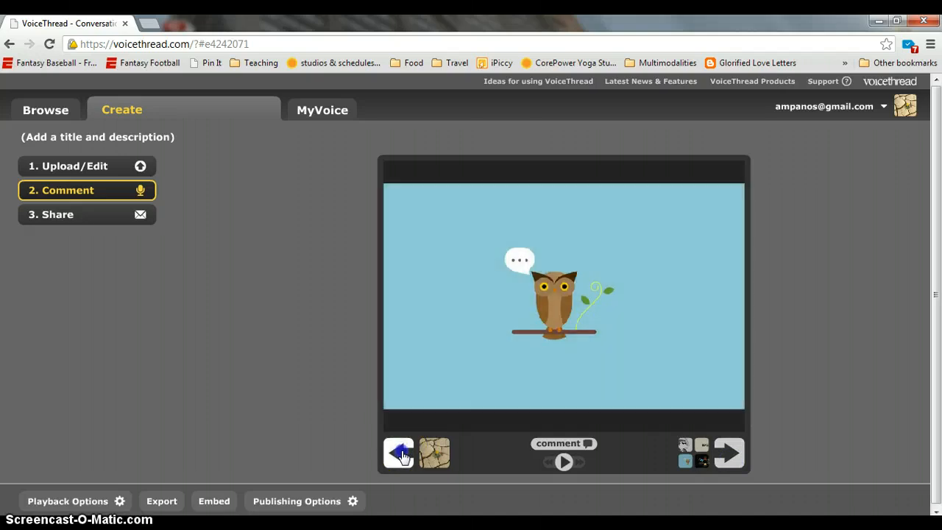
left_click(402, 455)
left_click(402, 455)
left_click(402, 455)
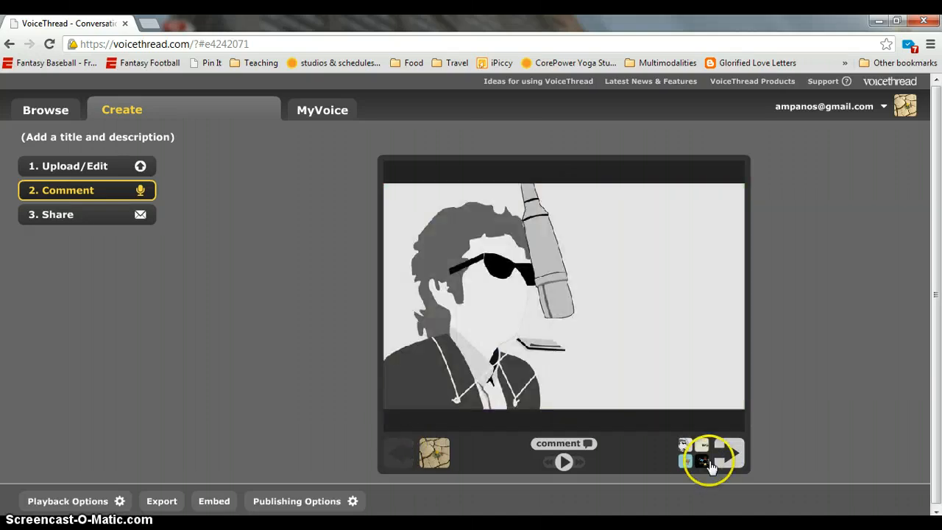
Use the grid view to open the camera slide, return to the portrait, and show comment options
left_click(685, 451)
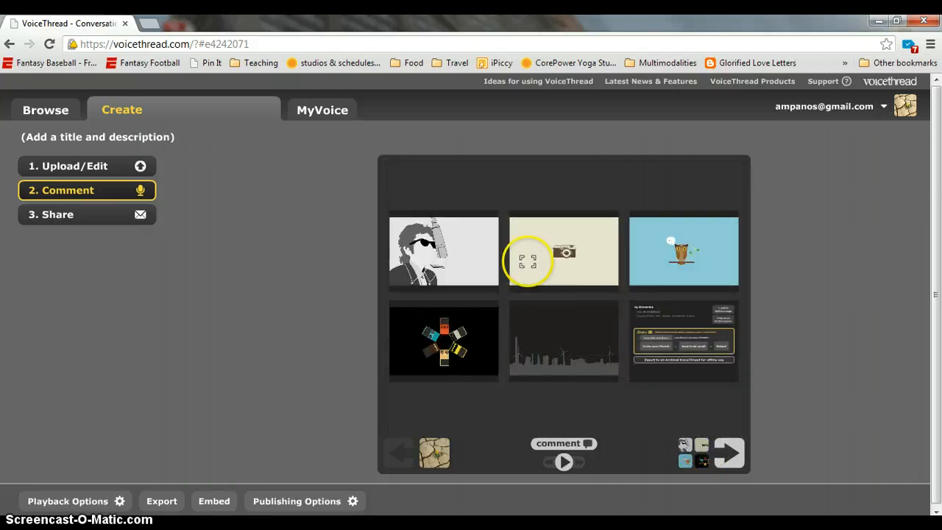
left_click(543, 263)
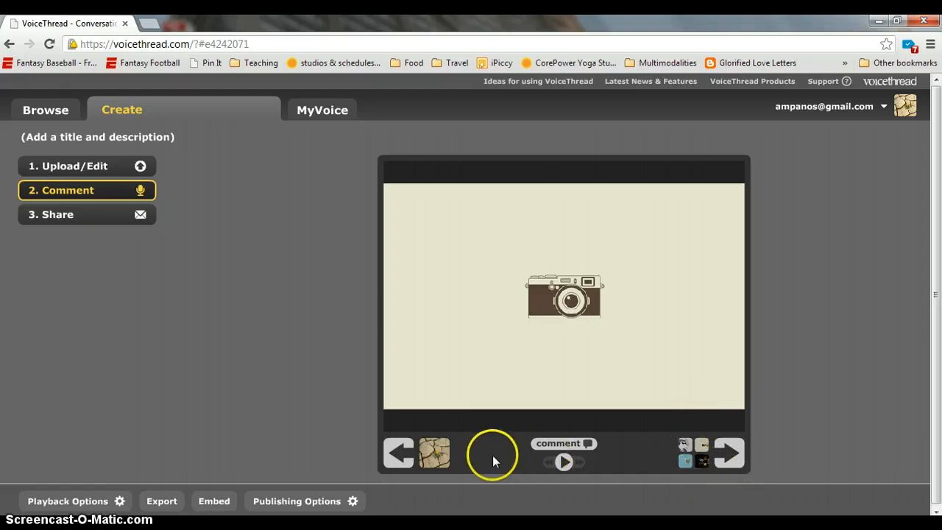
left_click(400, 453)
left_click(570, 443)
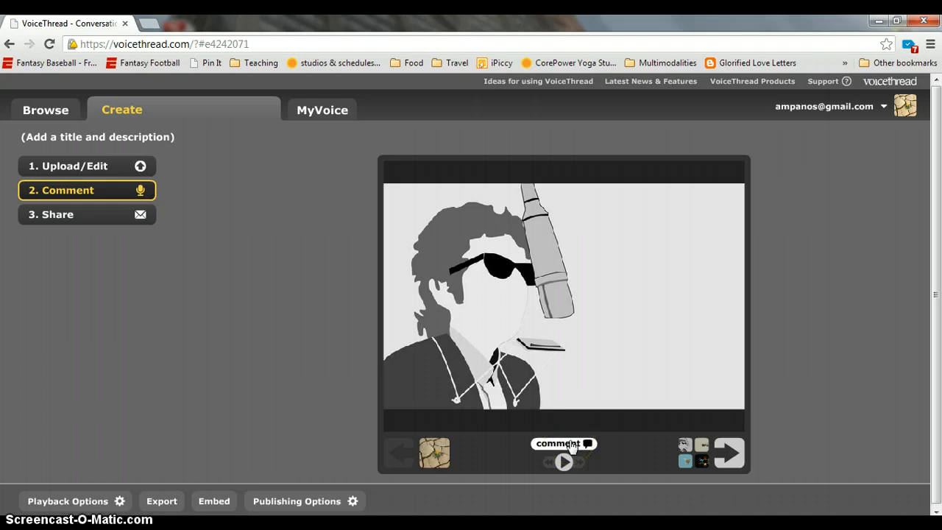
left_click(483, 444)
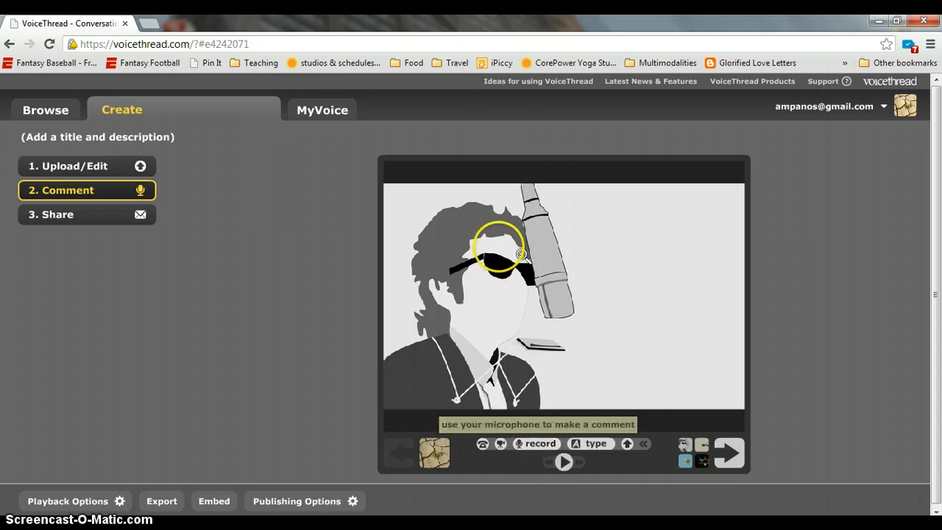
Start recording a voice comment on the portrait slide
left_click(527, 445)
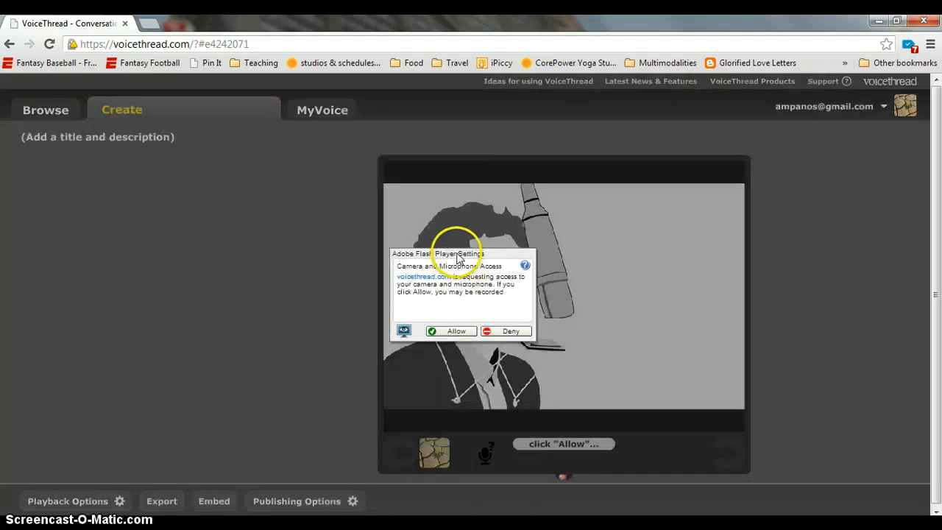
Allow mic access and record a voice comment on the portrait, doodling white lines around the microphone
left_click(477, 265)
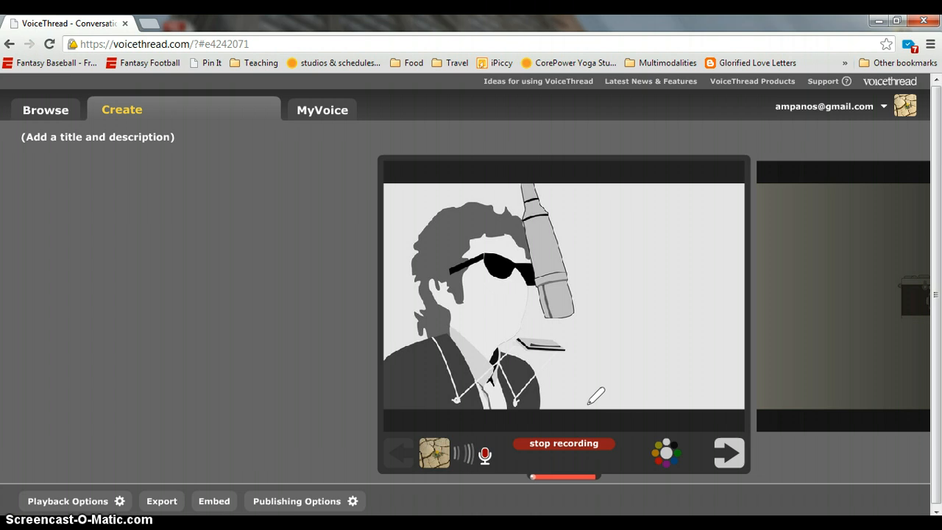
mouse_move(542, 197)
left_mouse_down()
mouse_move(511, 206)
mouse_move(499, 267)
mouse_move(507, 305)
mouse_move(540, 328)
mouse_move(574, 331)
mouse_move(597, 281)
mouse_move(560, 201)
mouse_move(539, 199)
left_mouse_up()
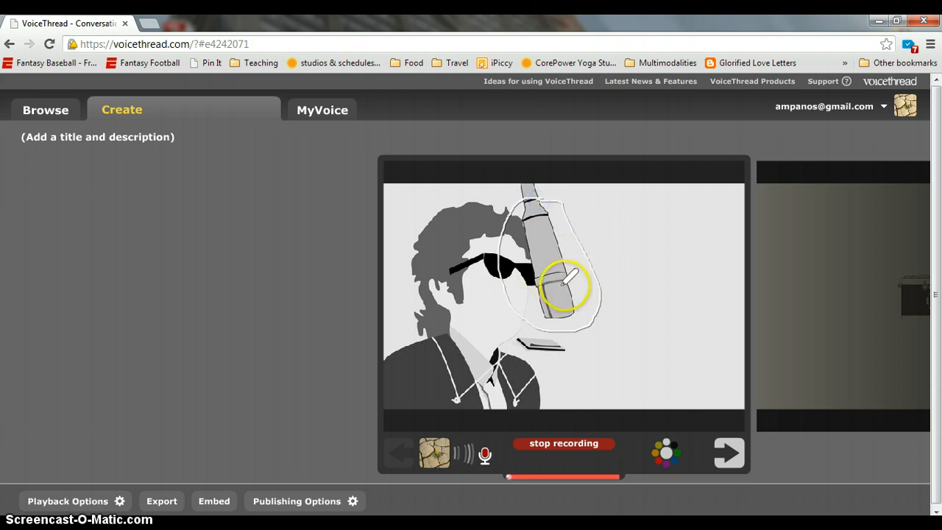
mouse_move(446, 336)
left_mouse_down()
mouse_move(539, 303)
mouse_move(533, 329)
left_mouse_up()
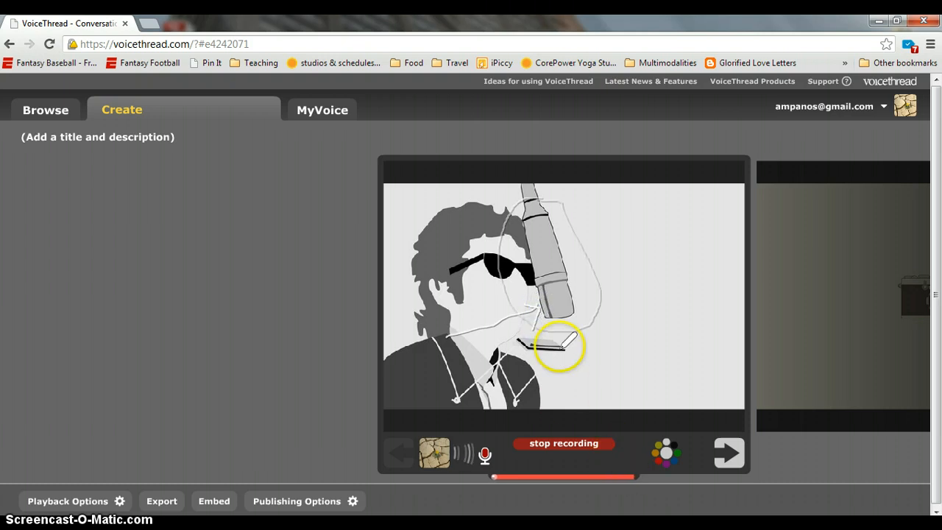
left_click(577, 445)
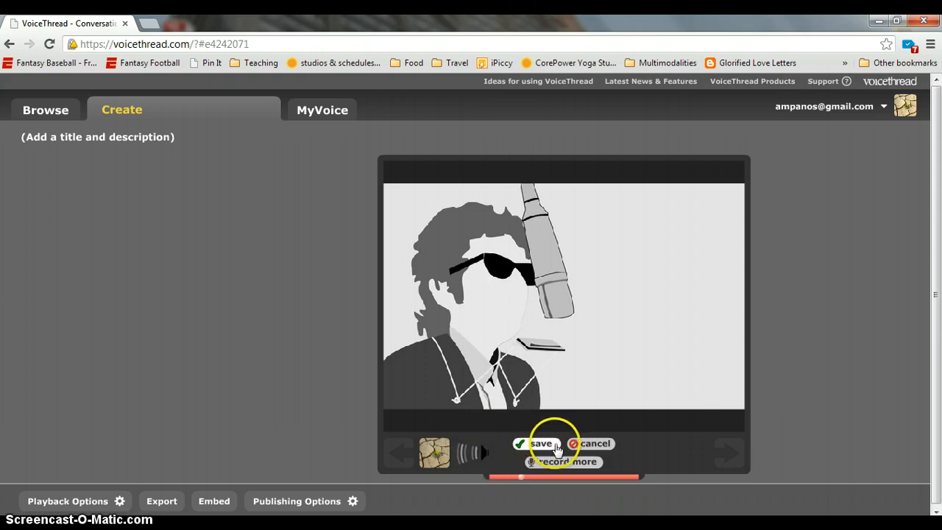
Save the portrait voice comment and play it back, rewinding and pausing
left_click(540, 443)
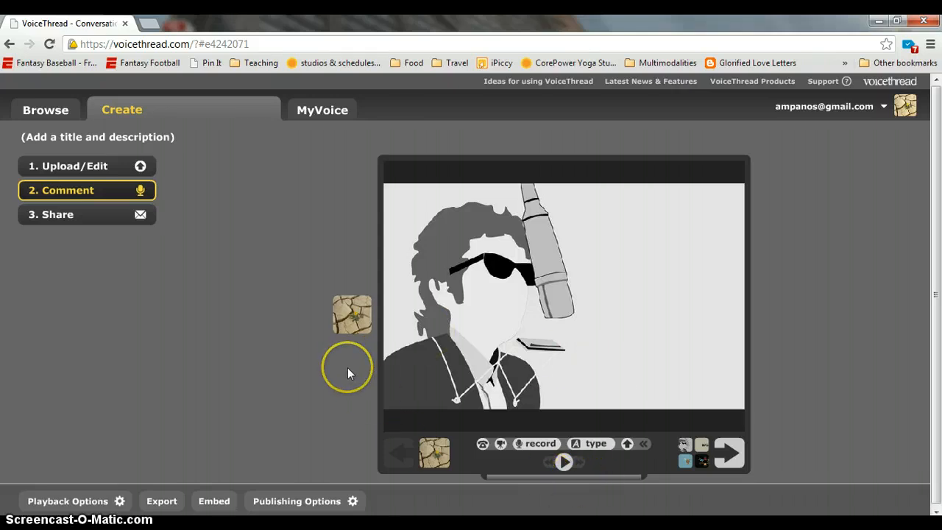
left_click(353, 324)
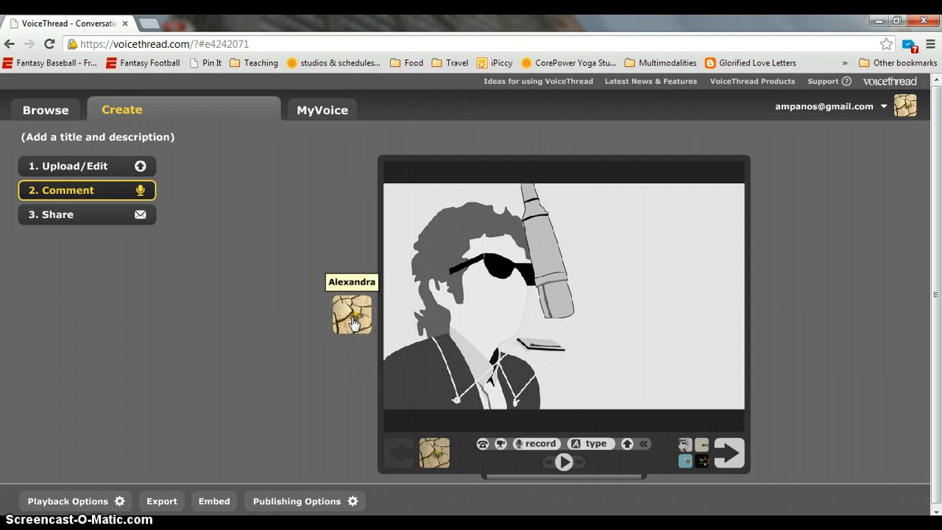
left_click(353, 322)
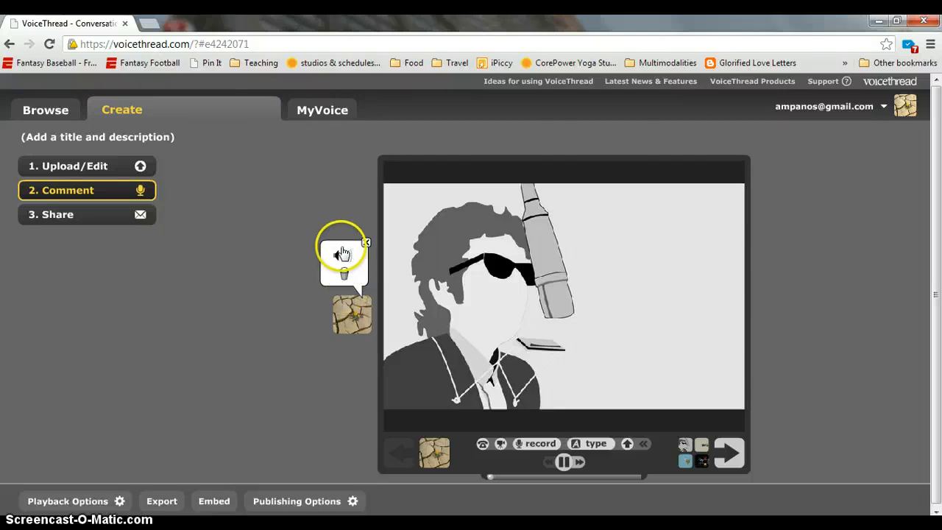
left_click(564, 462)
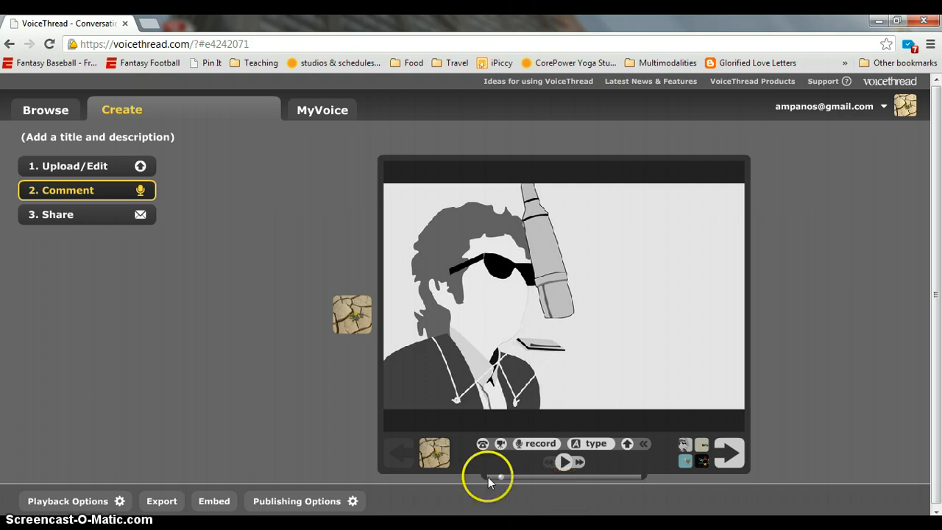
left_click_drag(500, 477, 487, 479)
left_click(564, 463)
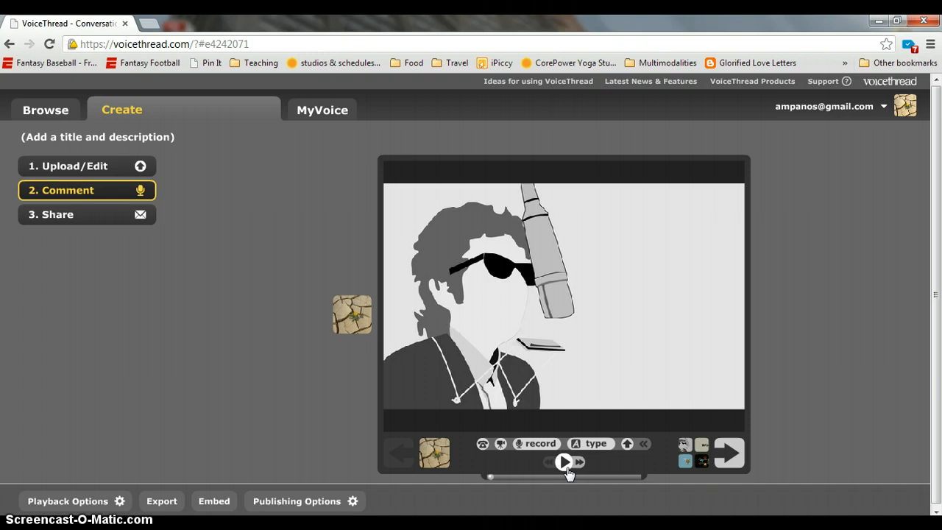
left_click(564, 462)
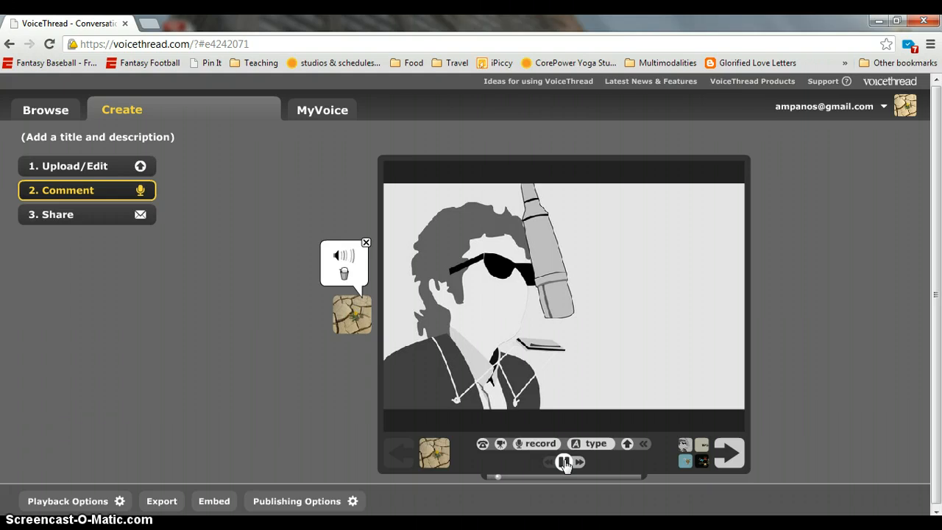
left_click(565, 462)
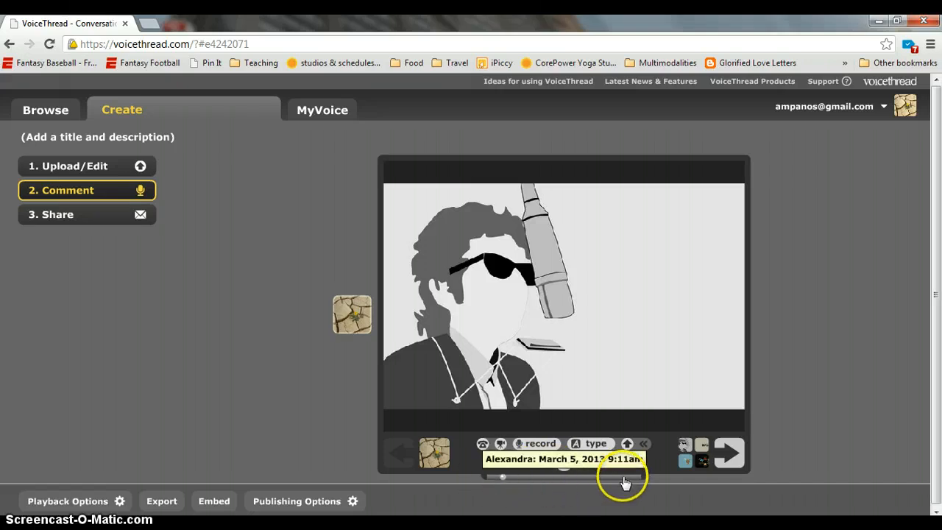
Replay the voice comment from its avatar bubble, then advance to the camera slide
left_click(504, 482)
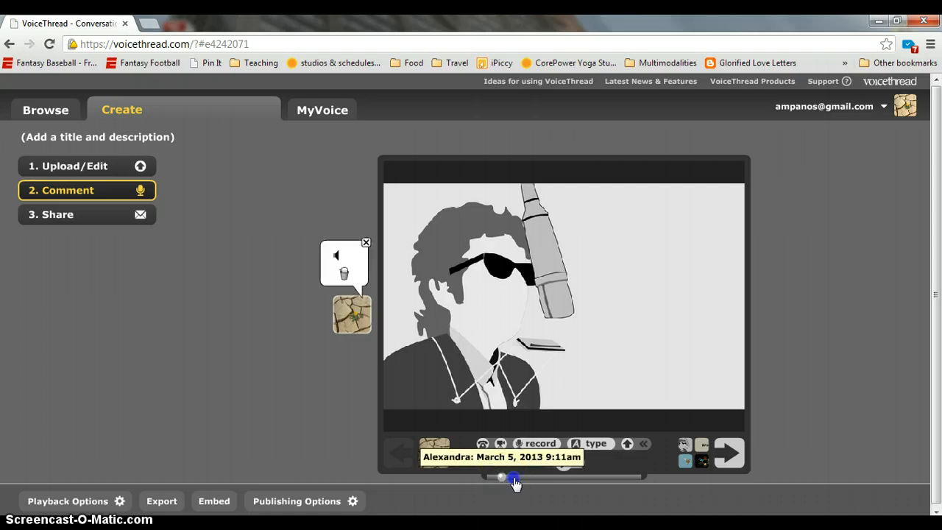
left_click(441, 482)
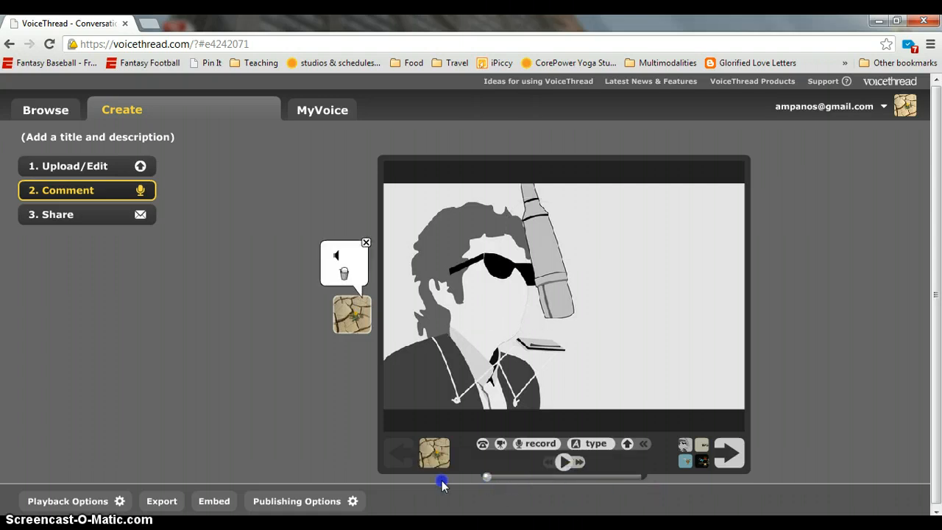
left_click(571, 463)
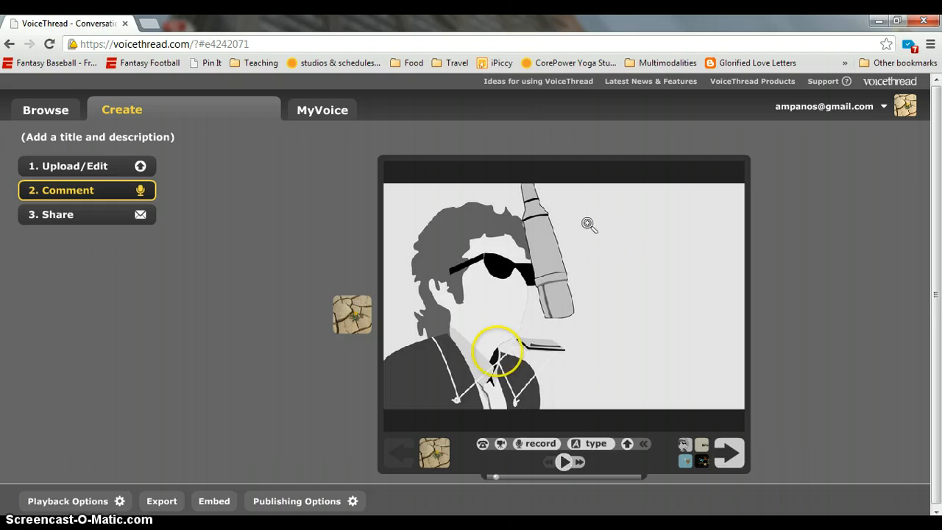
left_click(358, 314)
left_click(563, 461)
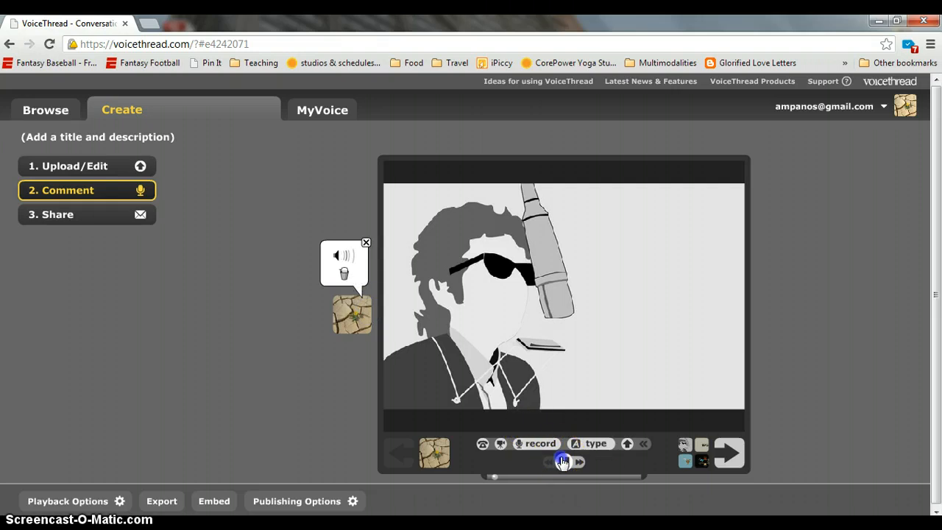
left_click(350, 316)
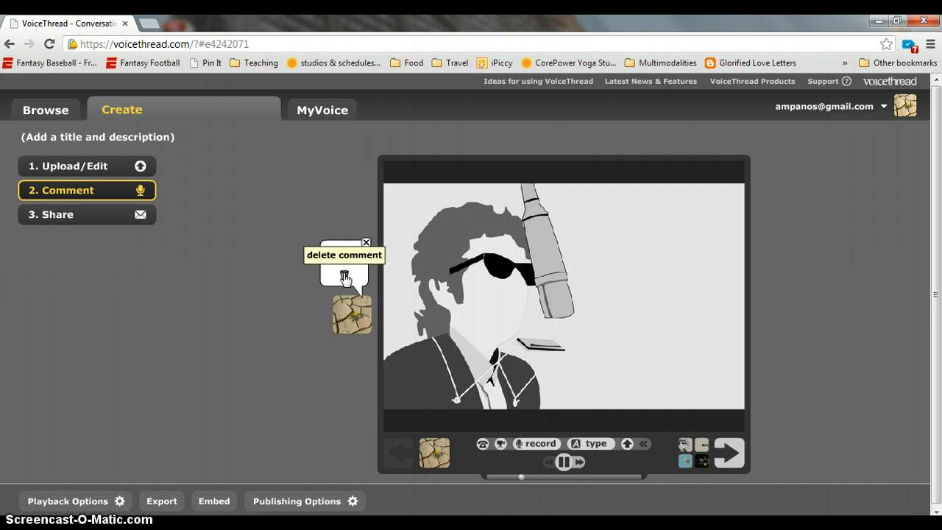
left_click(564, 461)
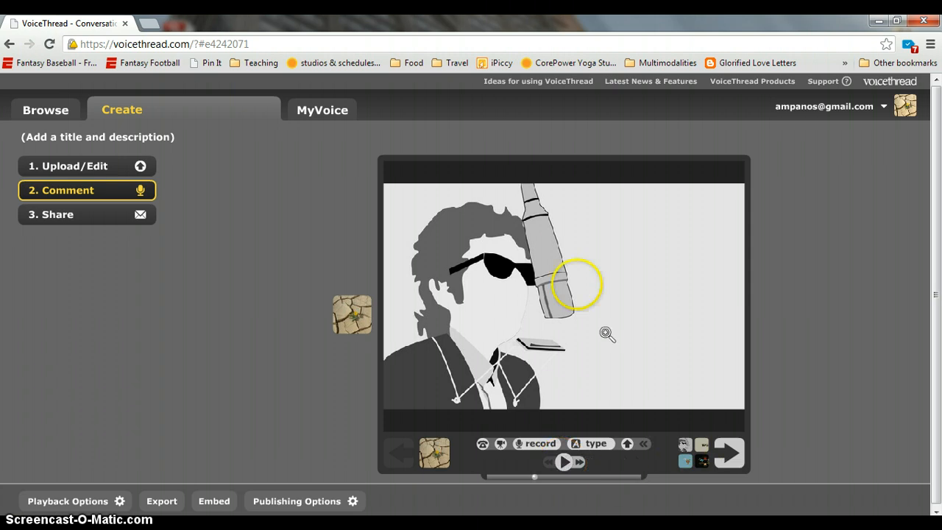
left_click(744, 463)
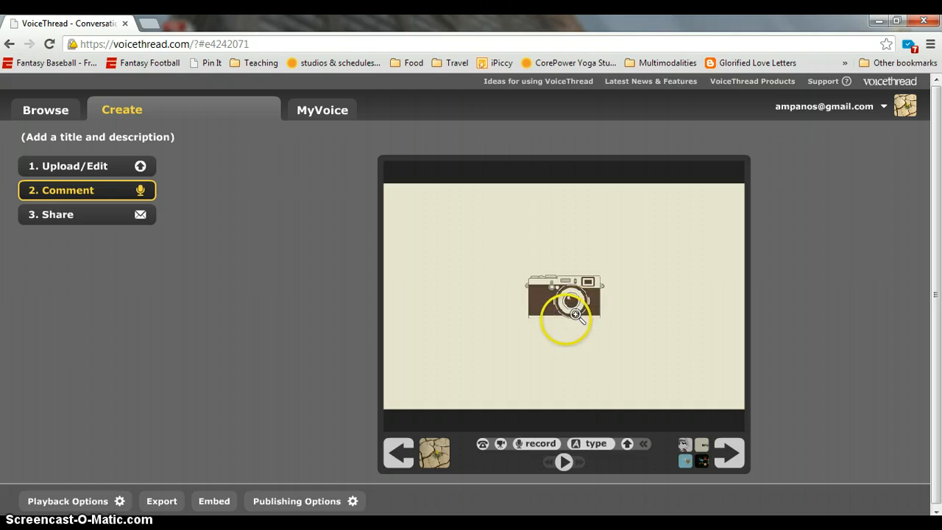
Record a webcam comment on the camera slide with a white loop and arrow, plus a yellow arrow
left_click(501, 444)
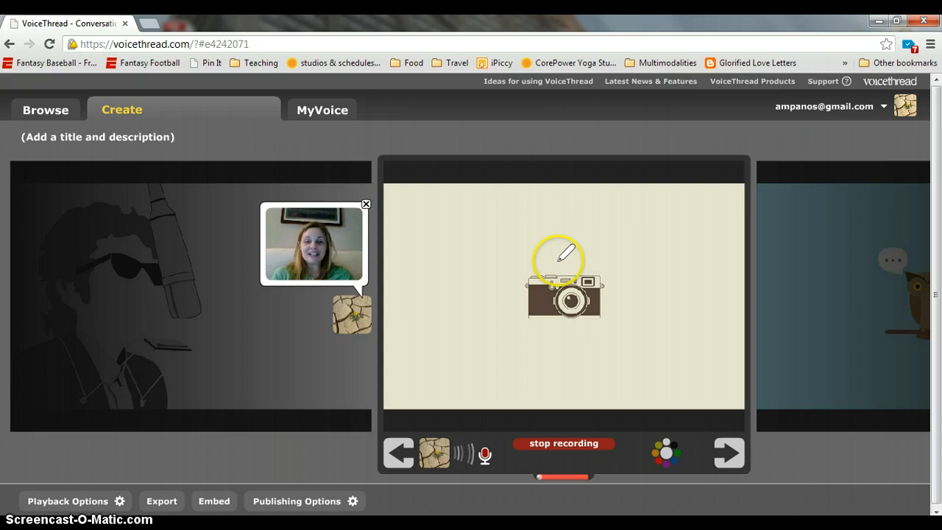
mouse_move(558, 260)
left_mouse_down()
mouse_move(523, 259)
mouse_move(511, 367)
mouse_move(672, 269)
mouse_move(540, 266)
left_mouse_up()
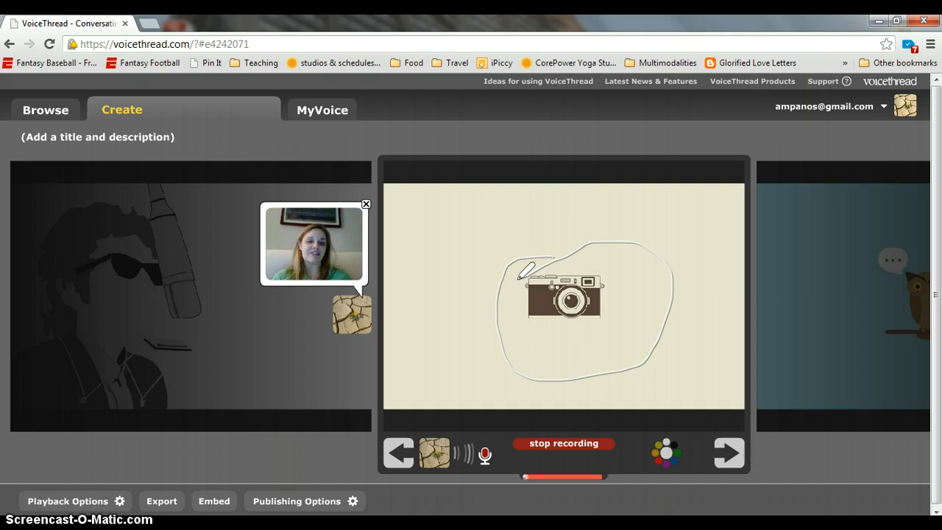
mouse_move(435, 228)
left_mouse_down()
mouse_move(498, 269)
mouse_move(481, 269)
mouse_move(496, 265)
mouse_move(483, 243)
left_mouse_up()
left_click(658, 446)
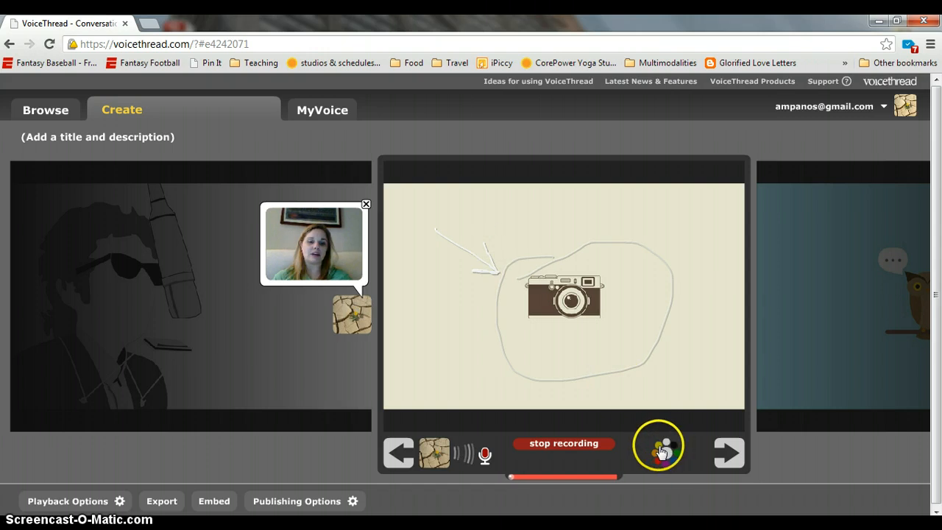
mouse_move(697, 395)
left_mouse_down()
mouse_move(614, 325)
mouse_move(607, 335)
mouse_move(605, 321)
mouse_move(625, 323)
left_mouse_up()
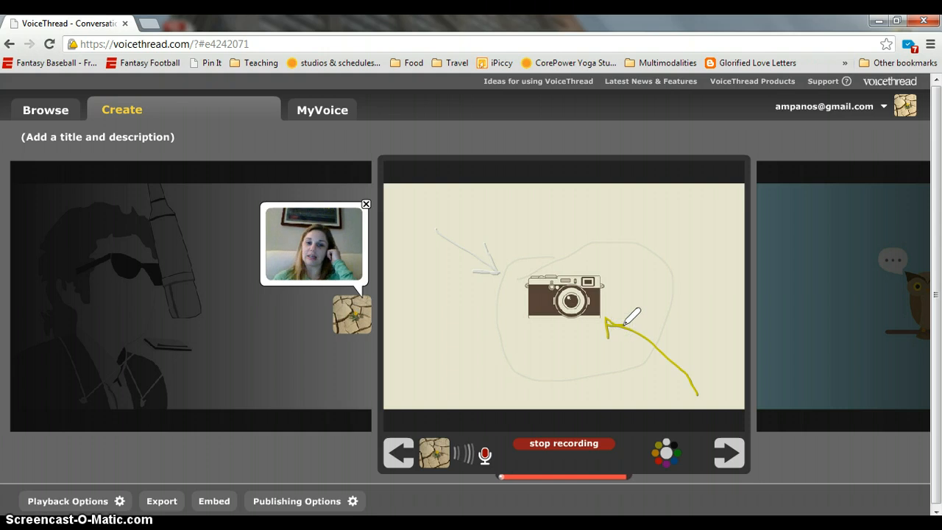
left_click(542, 449)
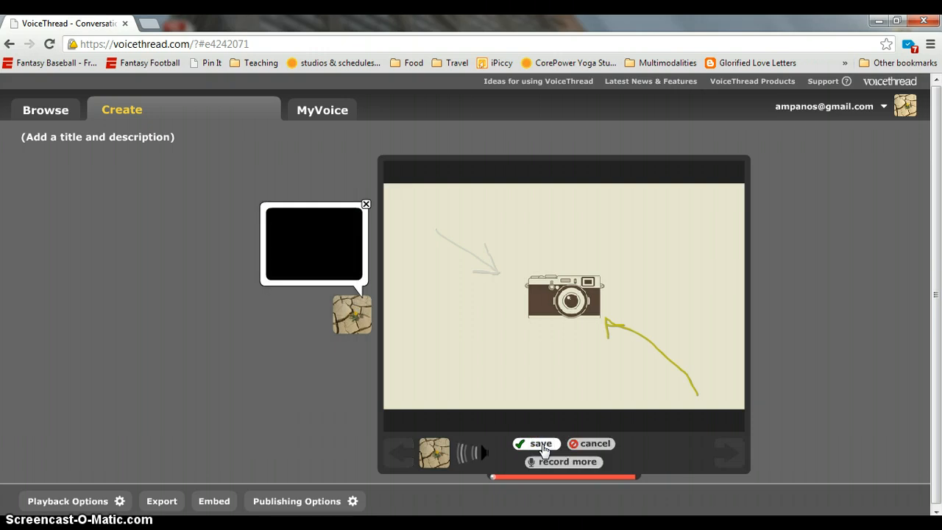
Save the webcam comment and play it back, skipping ahead and pausing
left_click(546, 446)
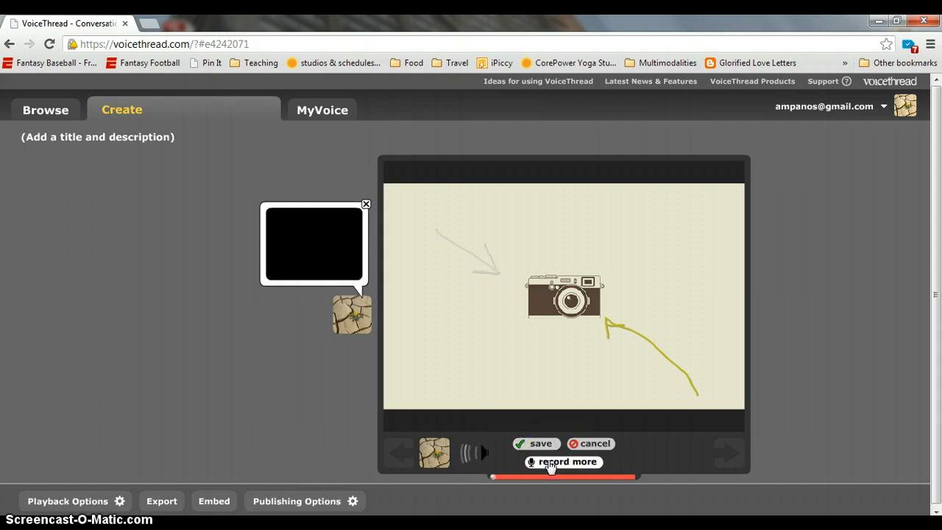
left_click(534, 443)
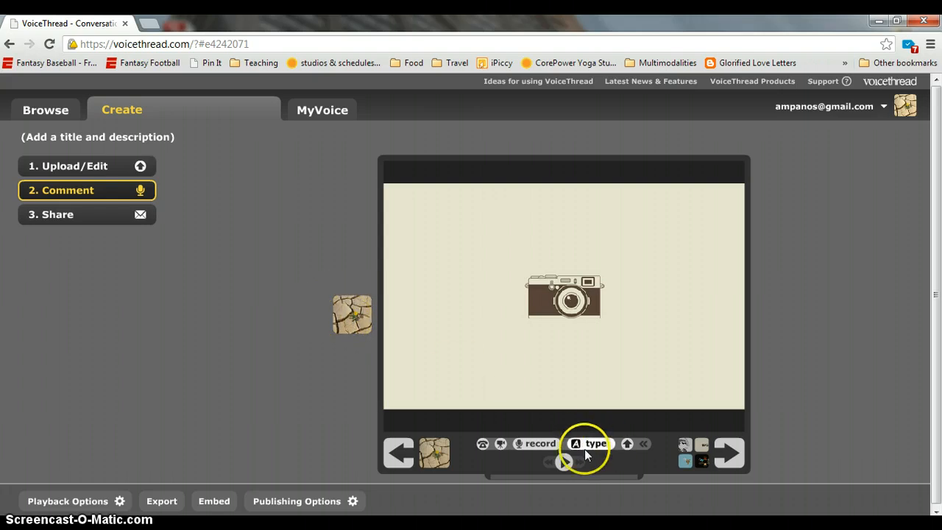
left_click(567, 464)
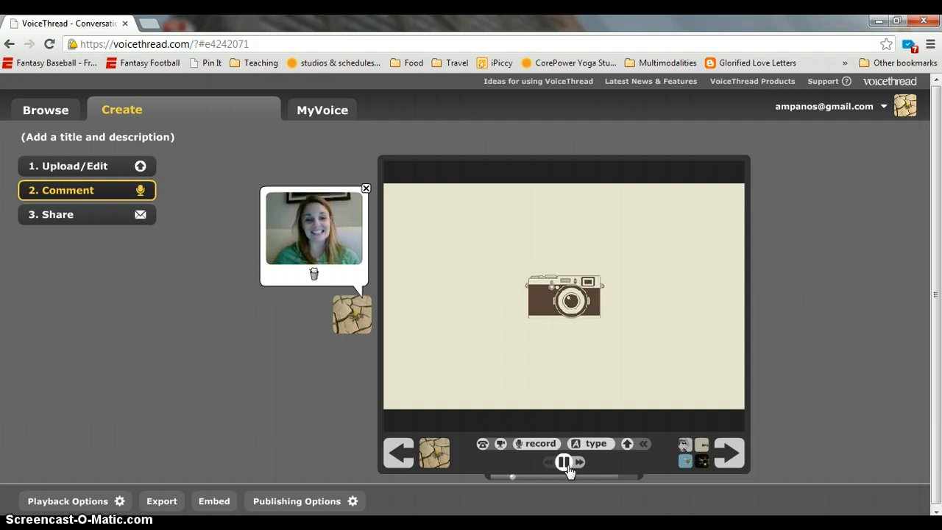
left_click_drag(515, 477, 599, 484)
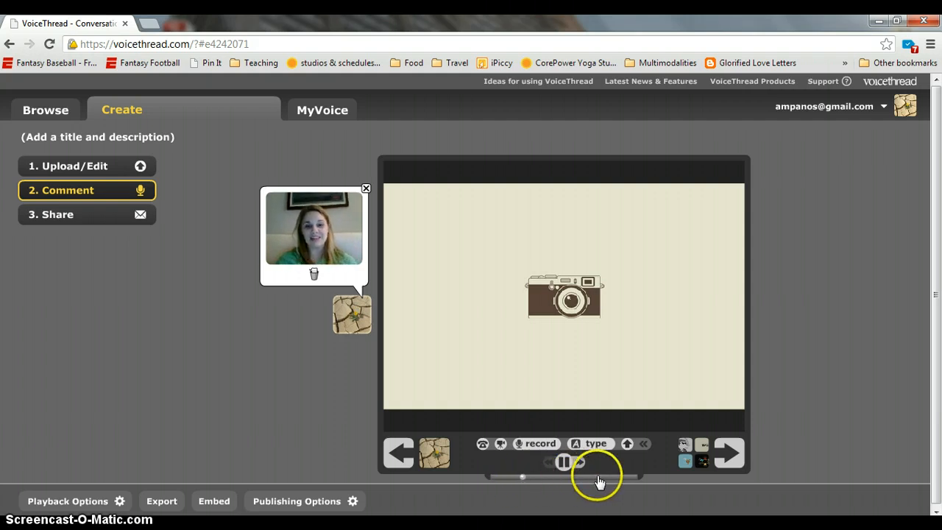
left_click(559, 461)
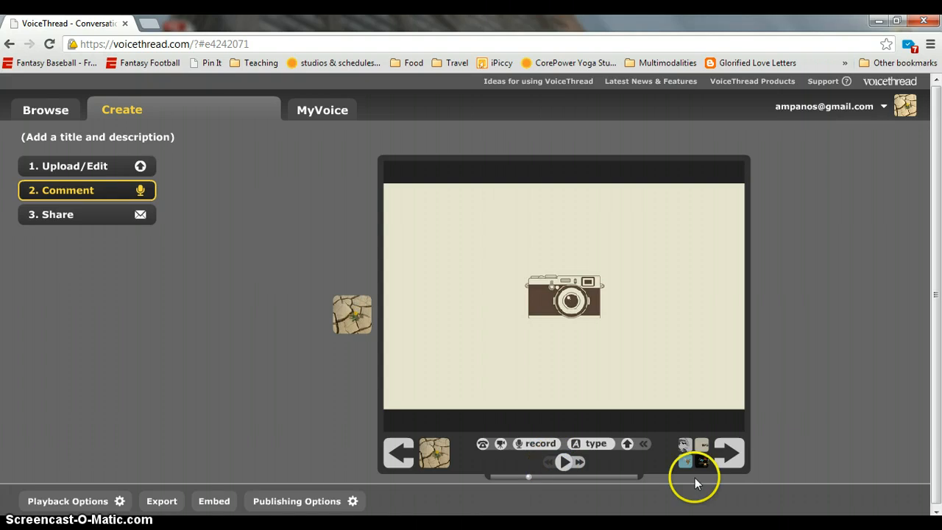
Step forward through the slides to reach the owl slide
left_click(734, 450)
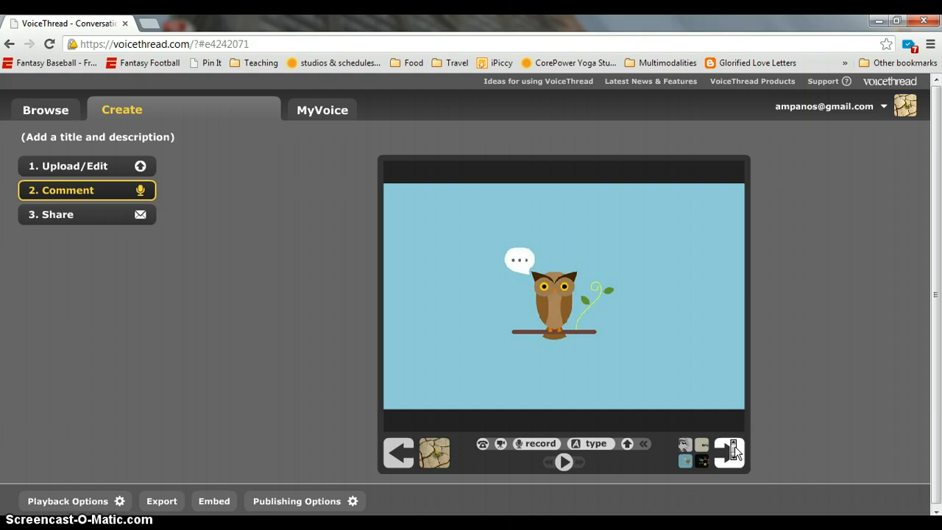
left_click(734, 450)
left_click(734, 450)
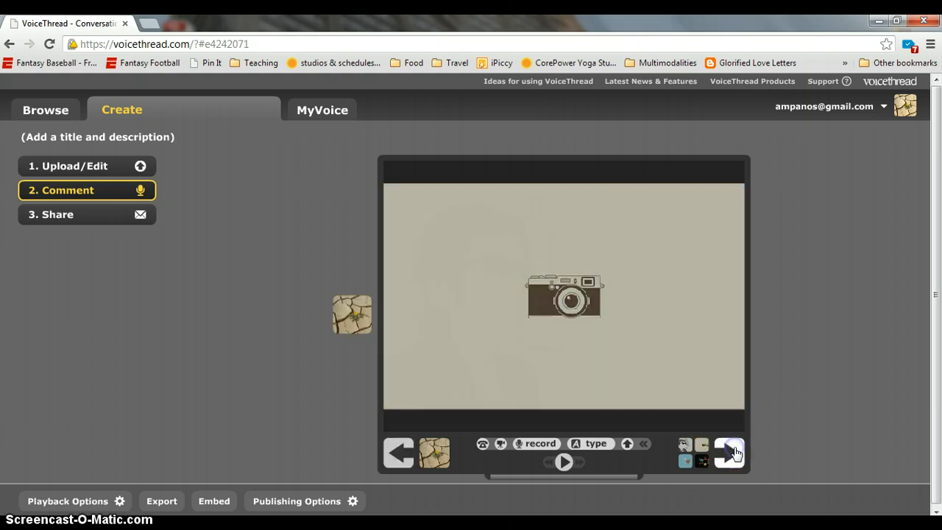
left_click(735, 450)
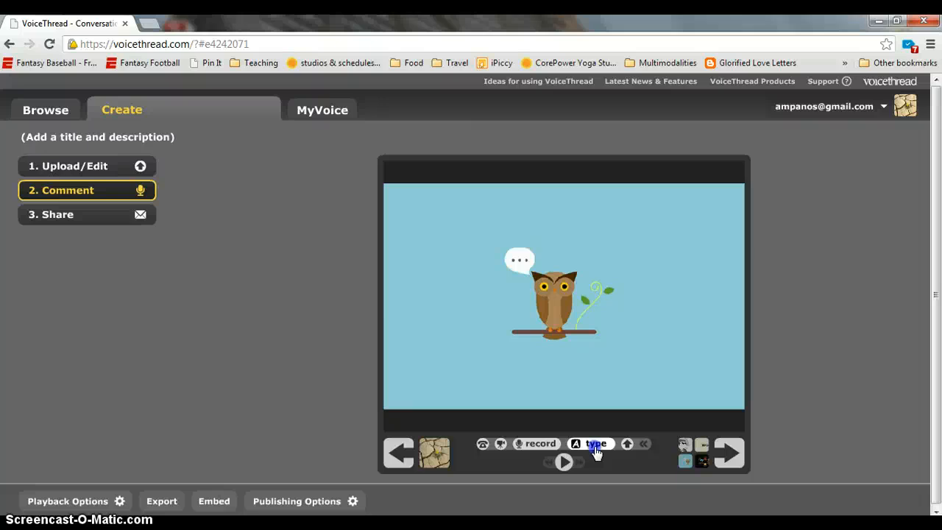
Type the owl comment 'Here is my typed comment. This is good for bulky information...'
left_click(596, 445)
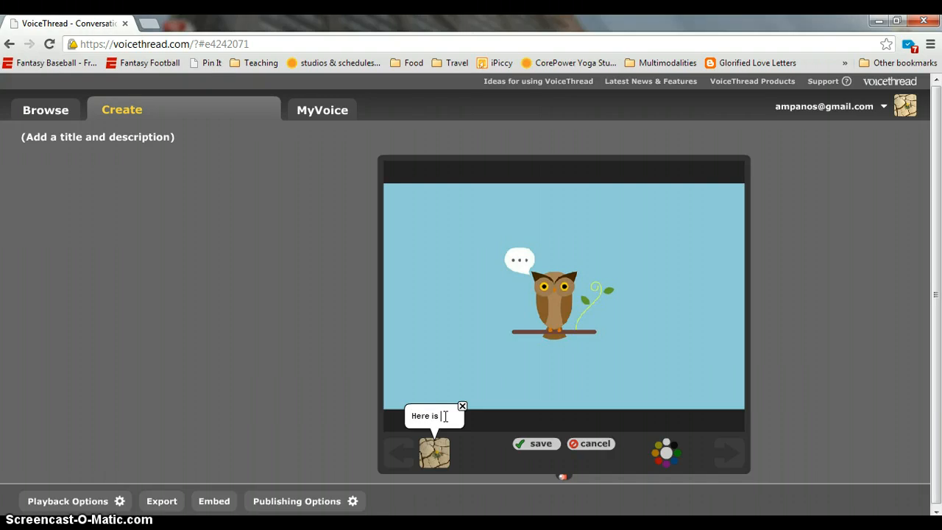
type("Here is my typed comment. This is good for")
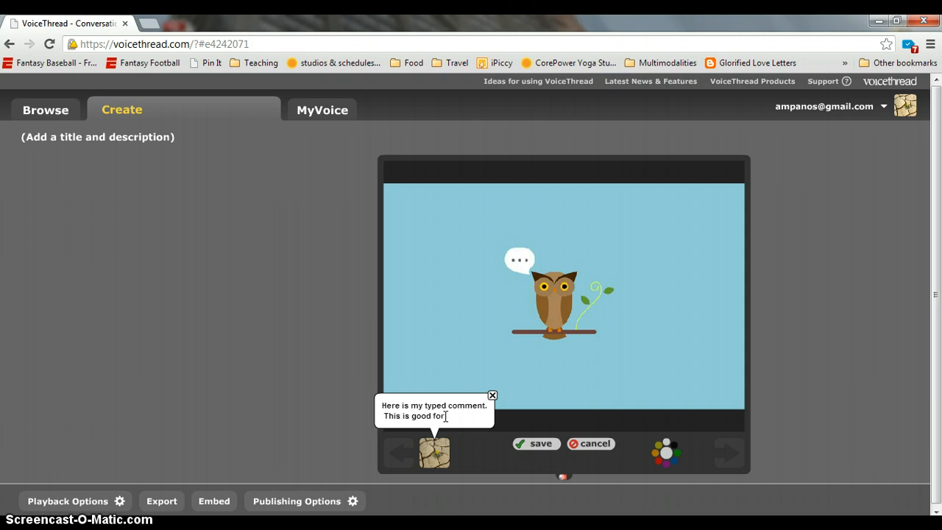
type("matio")
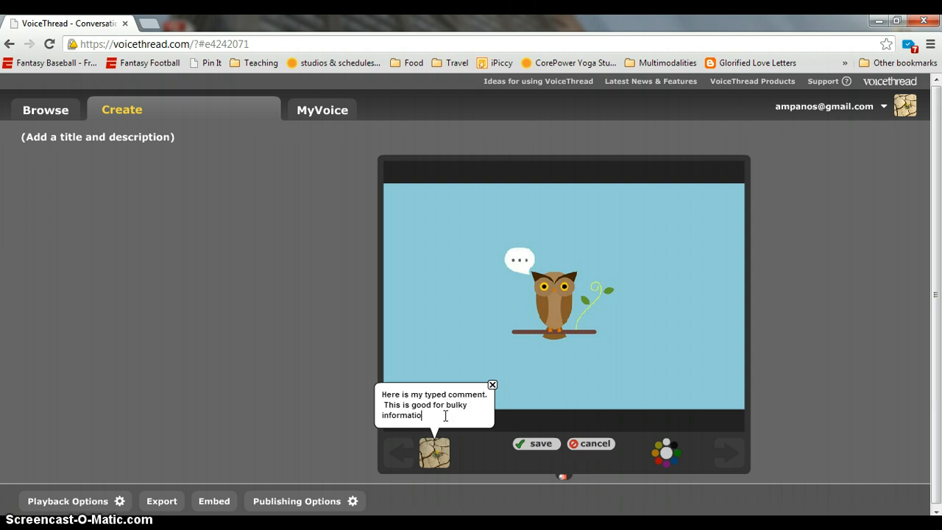
type("n, such as our myt")
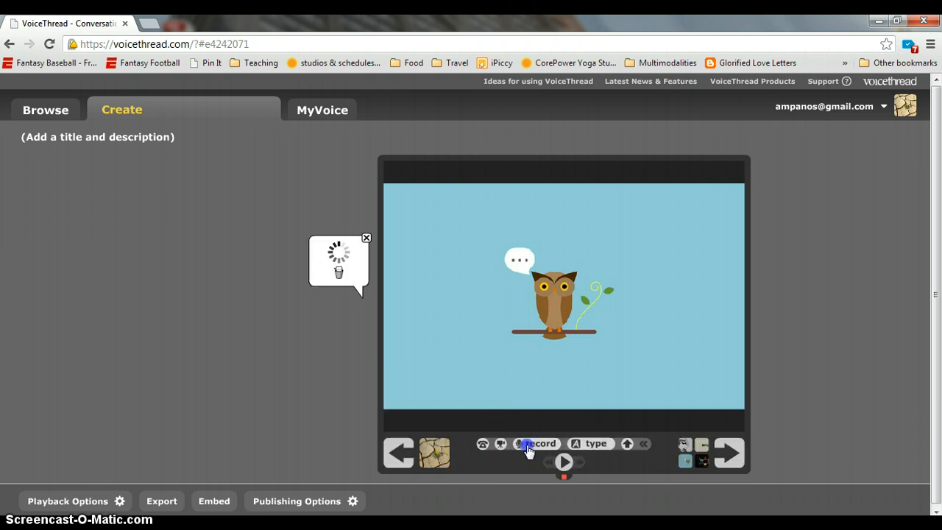
Save the typed owl comment and zoom the owl image in and back out
left_click(359, 317)
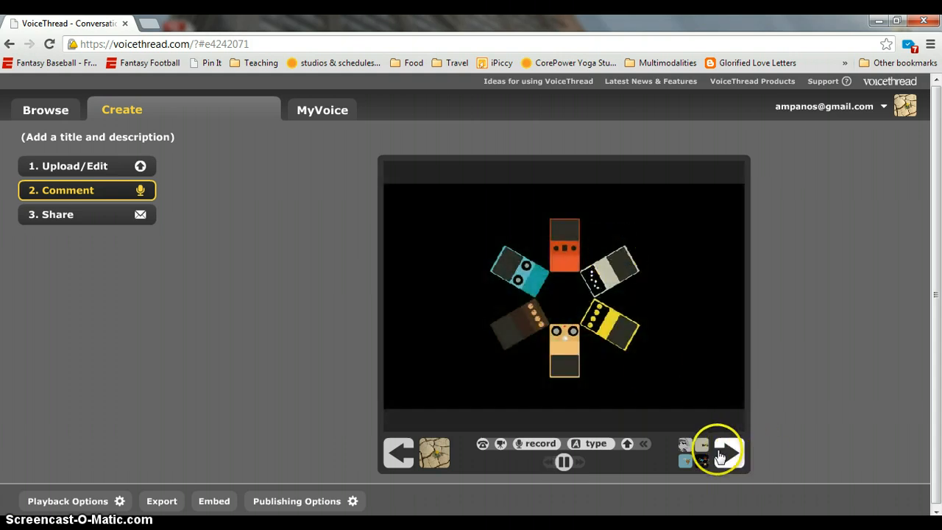
left_click(401, 451)
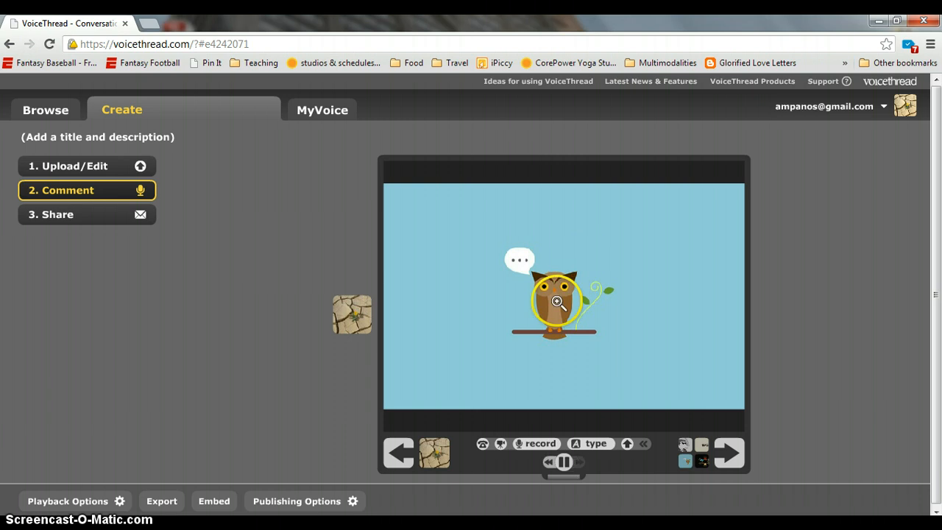
left_click(558, 301)
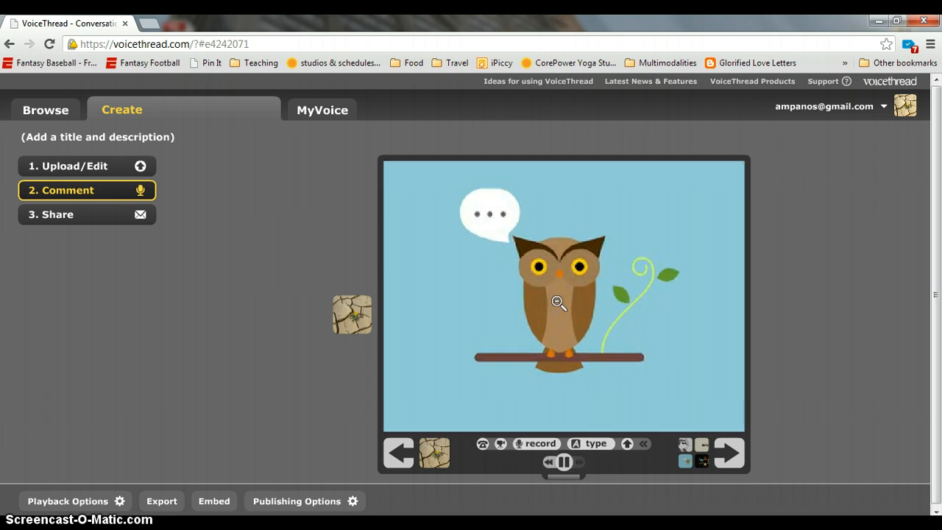
left_click(557, 301)
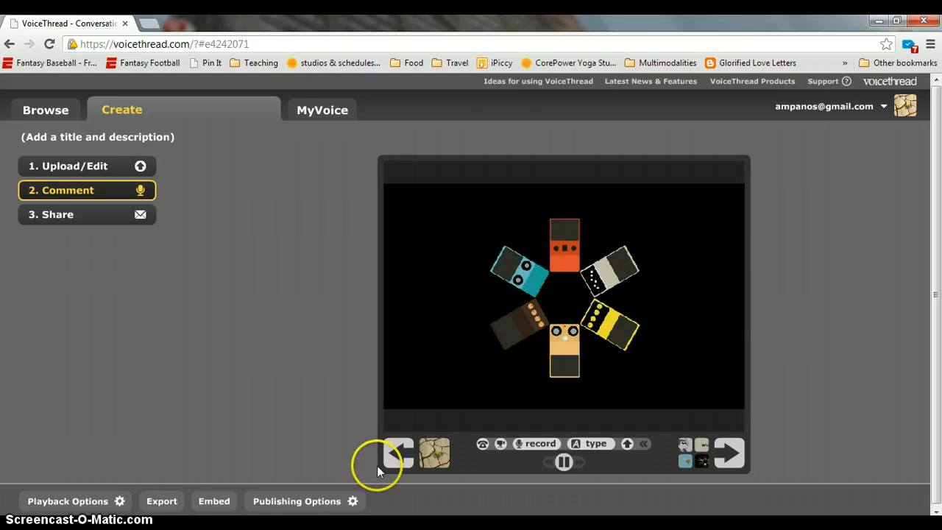
Replay the owl slide's typed comment, pause it, and advance to the guitar pedals slide
left_click(399, 454)
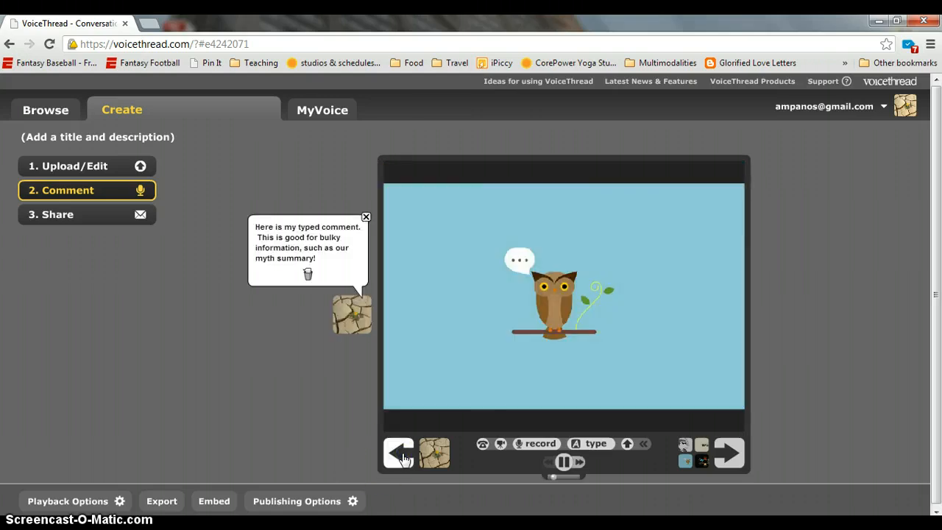
left_click(401, 455)
left_click(564, 461)
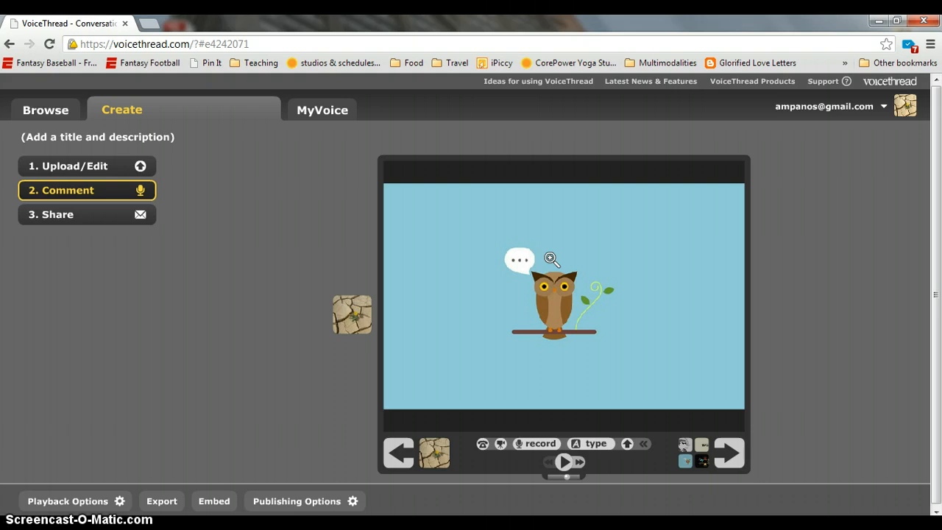
left_click(737, 468)
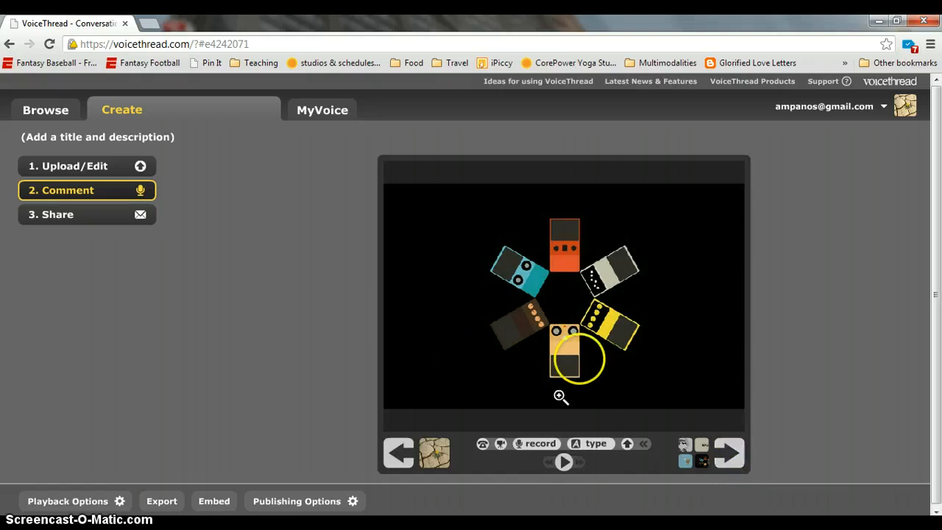
Record and save a voice comment circling the orange pedal in yellow, then go to the skyline slide
left_click(551, 442)
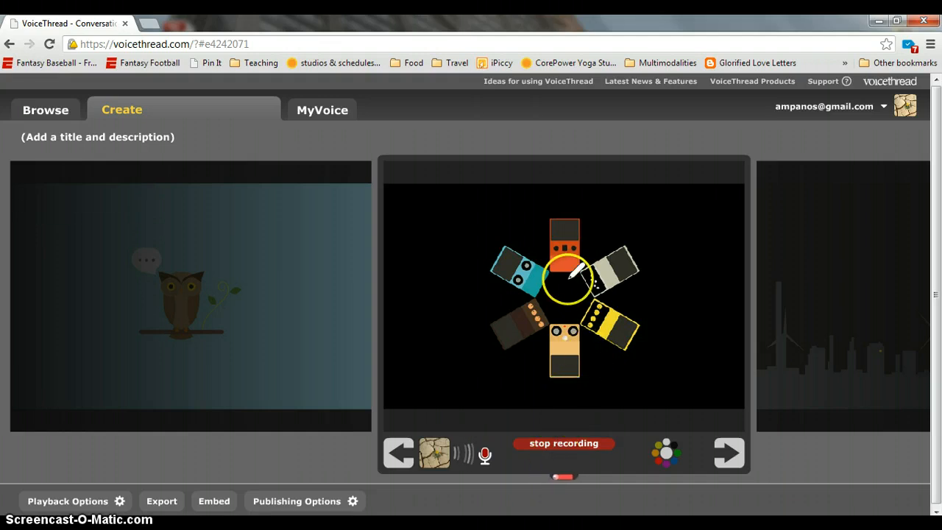
left_click_drag(566, 284, 572, 317)
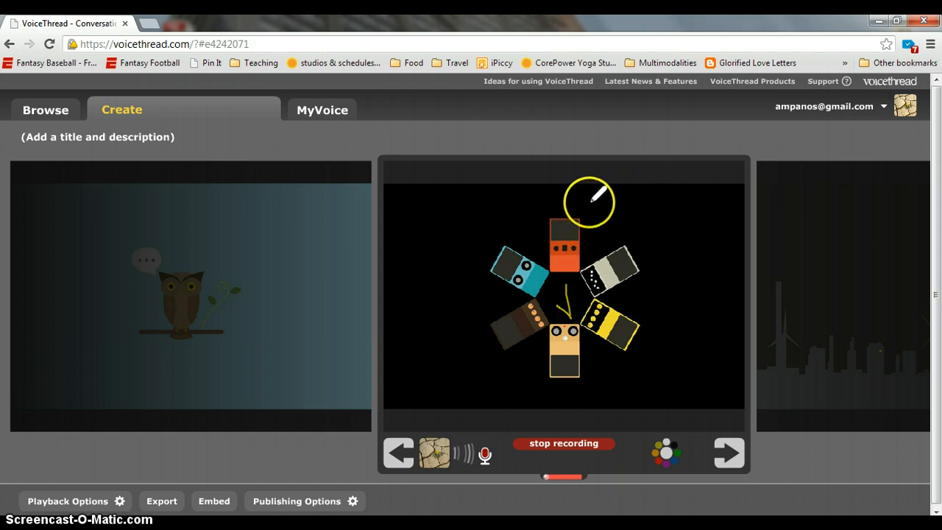
mouse_move(565, 200)
left_mouse_down()
mouse_move(552, 243)
mouse_move(633, 273)
mouse_move(559, 210)
mouse_move(581, 203)
left_mouse_up()
left_click(583, 443)
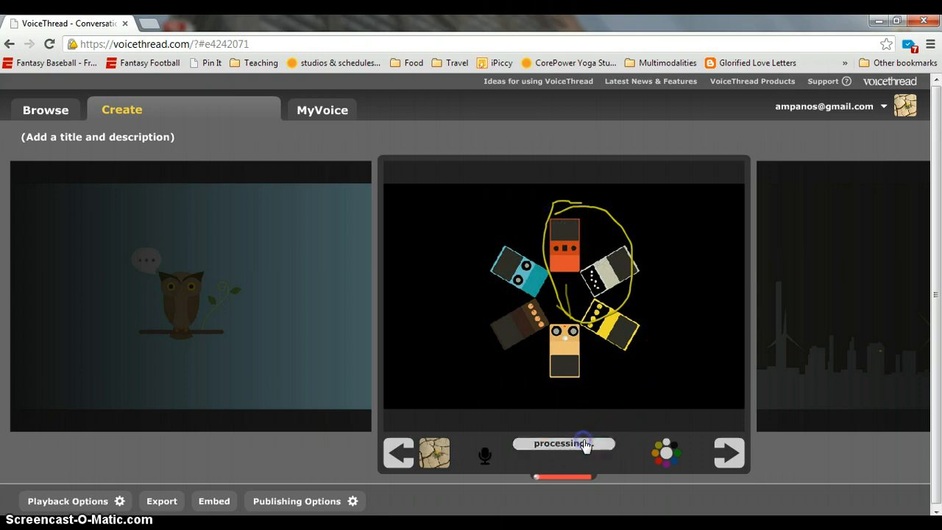
left_click(540, 443)
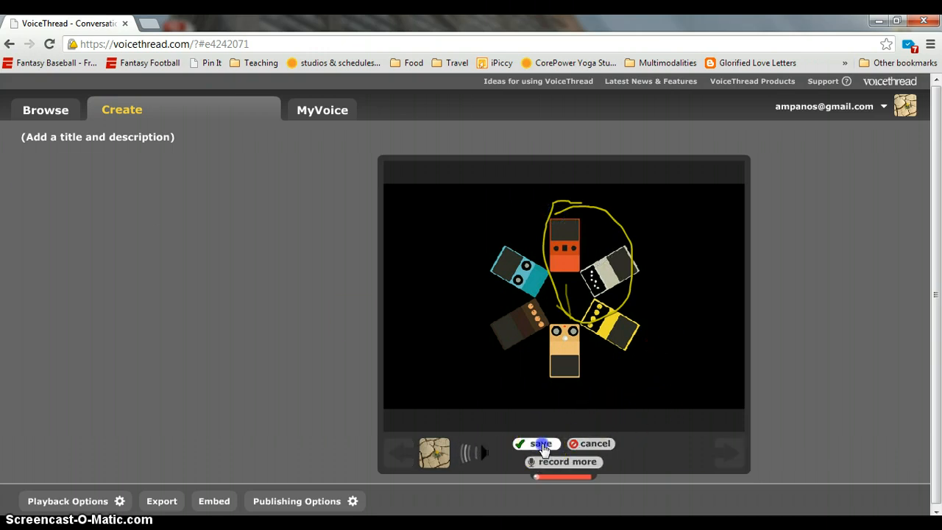
left_click(727, 449)
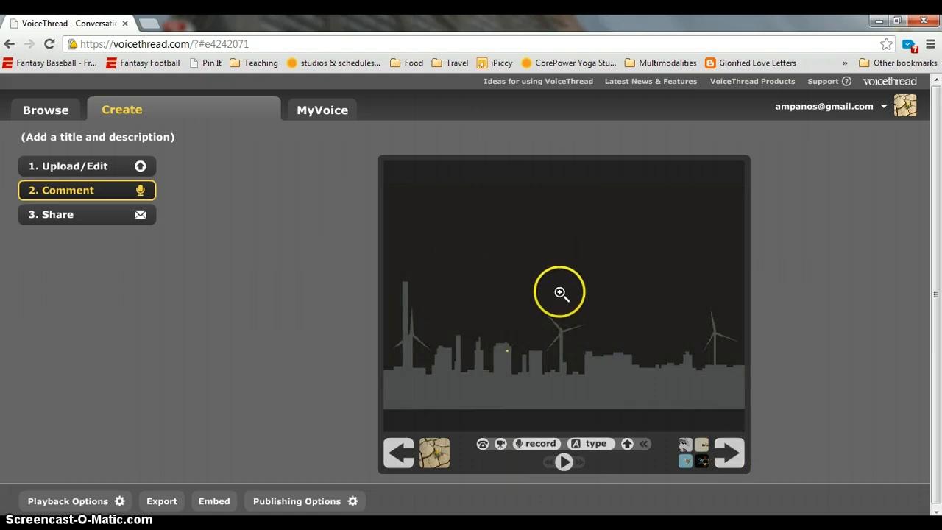
Zoom the skyline in and out, then save the typed comment 'Windmills help the world!'
left_click(580, 342)
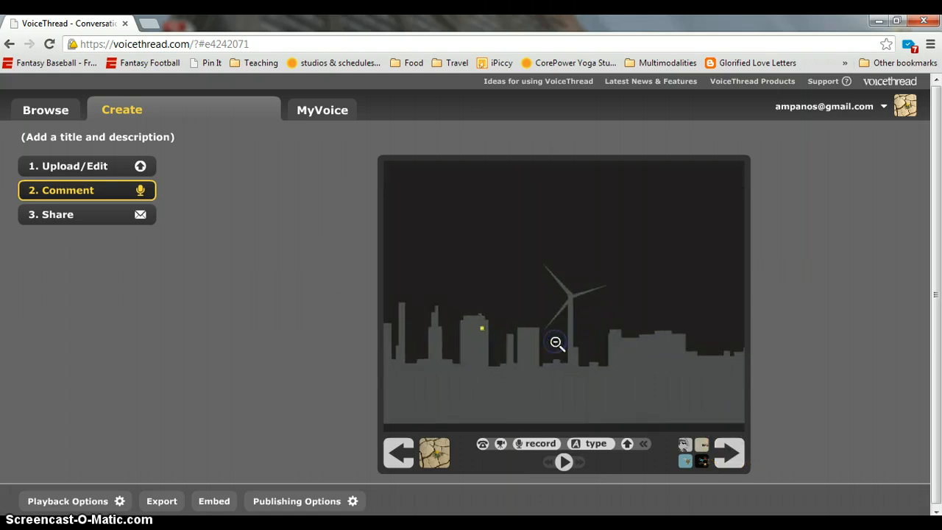
left_click(554, 365)
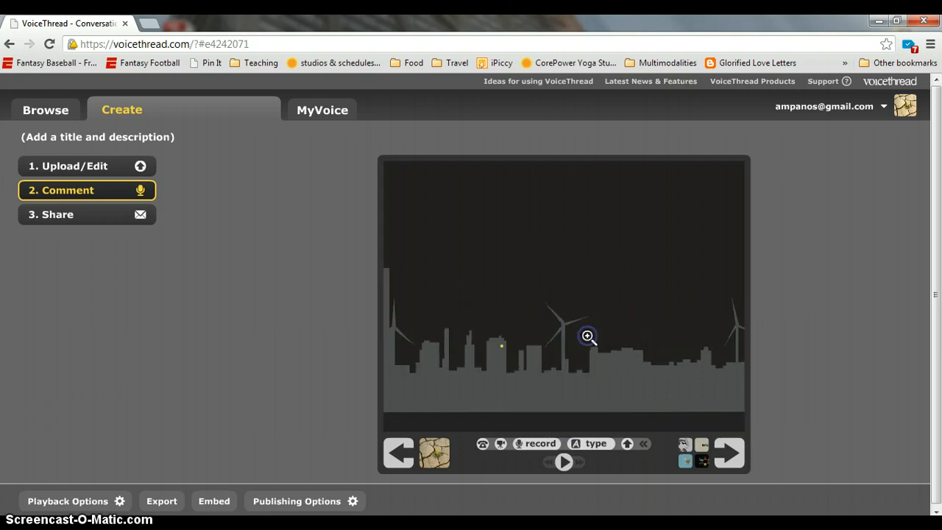
left_click(532, 457)
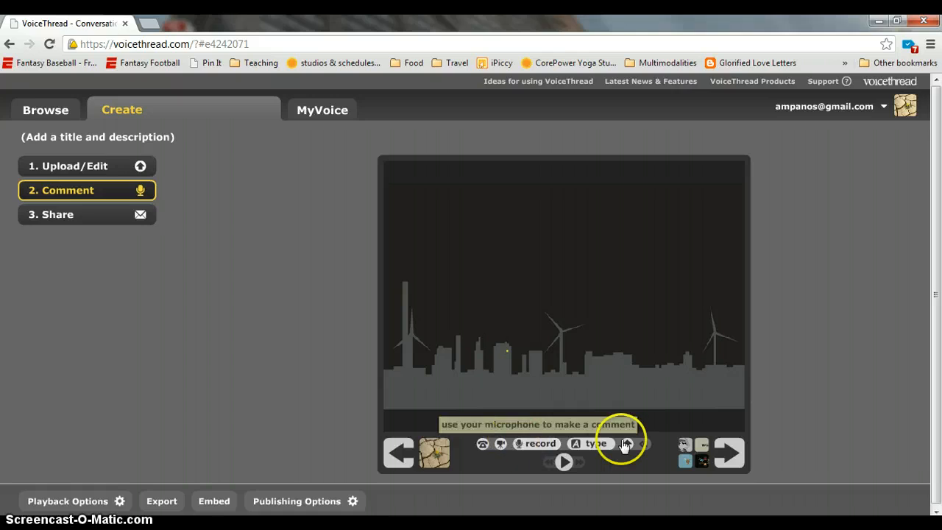
left_click(597, 444)
left_click(445, 416)
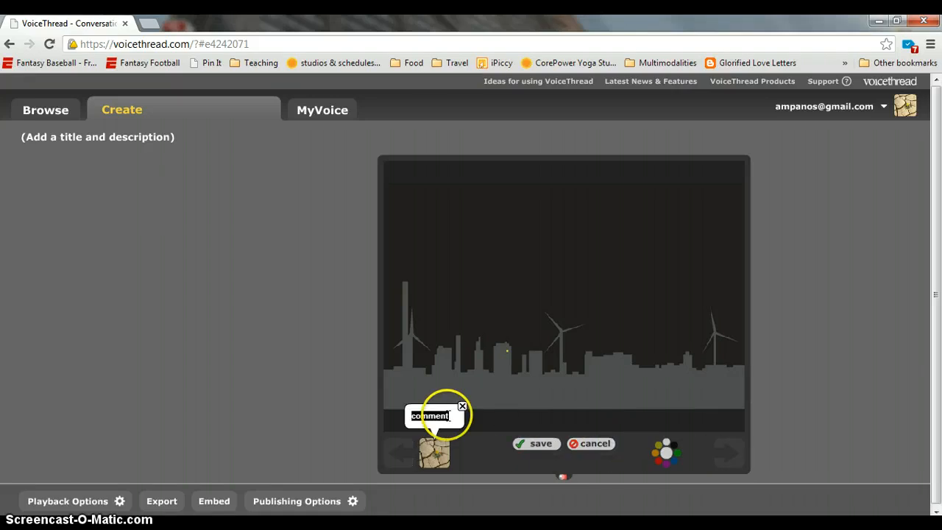
type("Windmill")
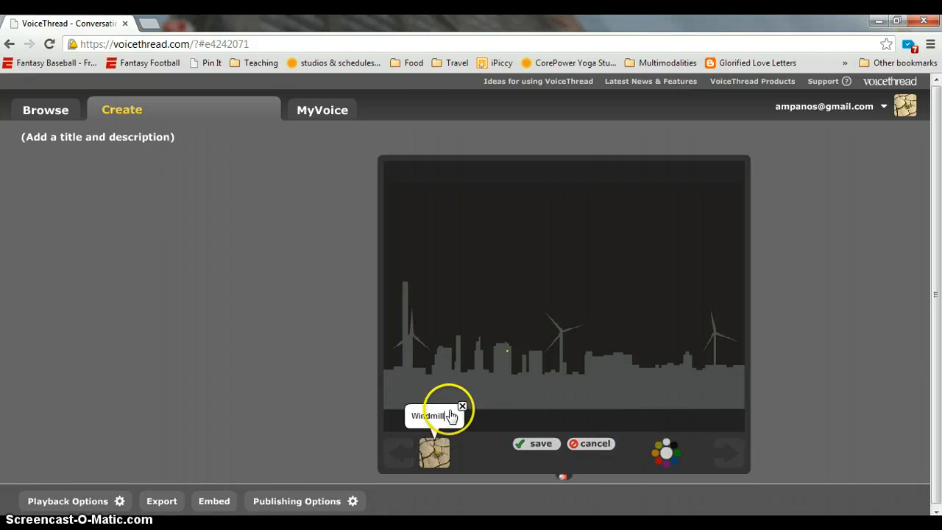
type("s help the world!")
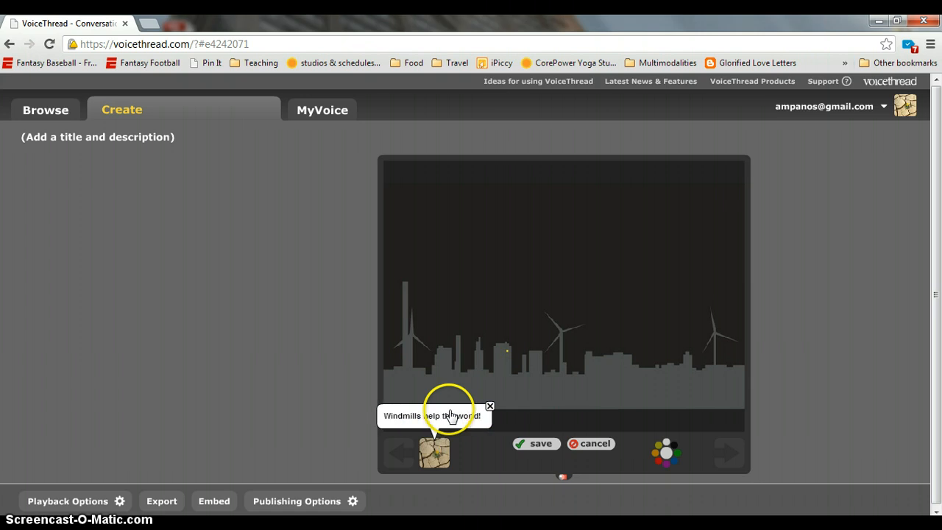
left_click(535, 443)
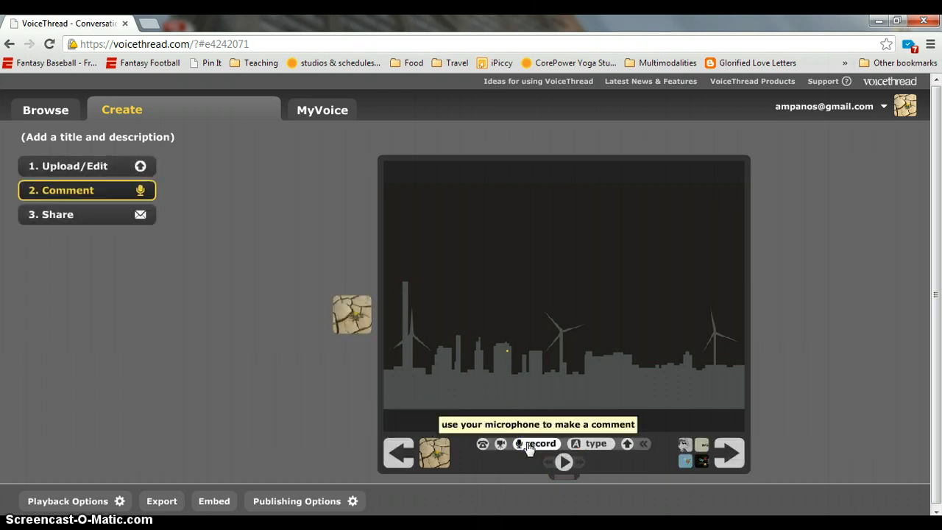
Go past the last slide to the Share panel and add the thread to the MyVoice page
left_click(736, 451)
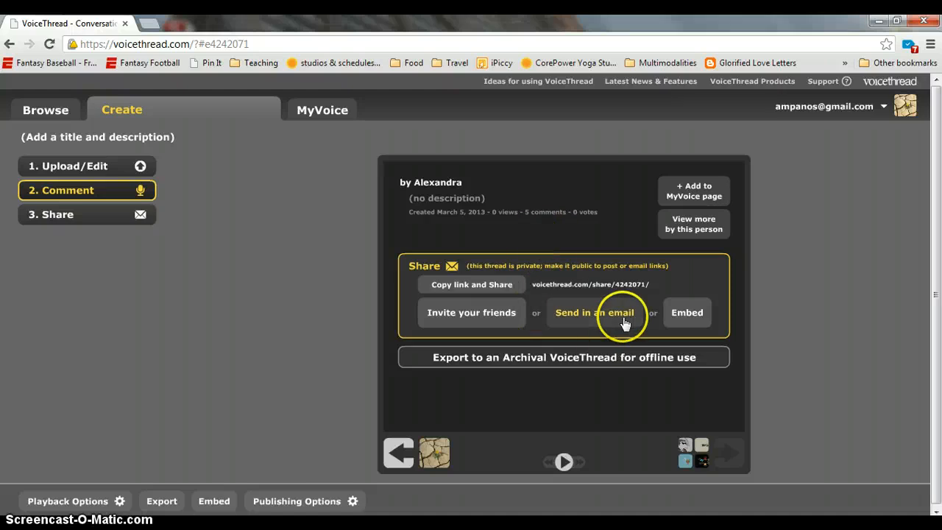
left_click(680, 192)
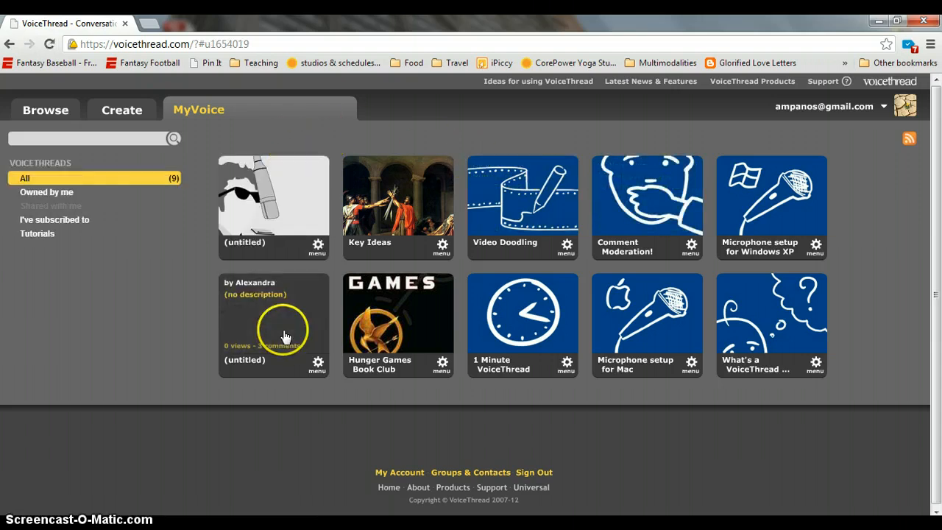
Drag the new thread tile to the top-left position on MyVoice and open it
left_click_drag(285, 336, 284, 299)
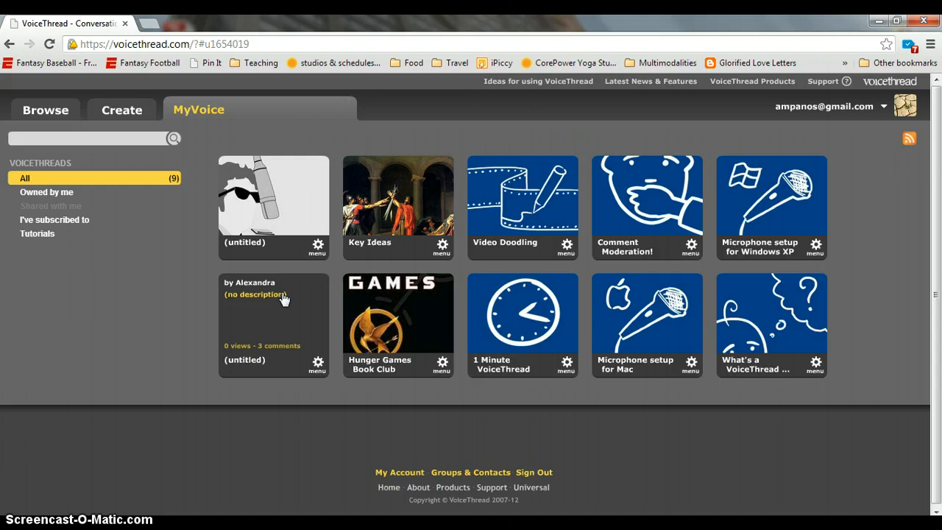
left_click_drag(284, 298, 285, 179)
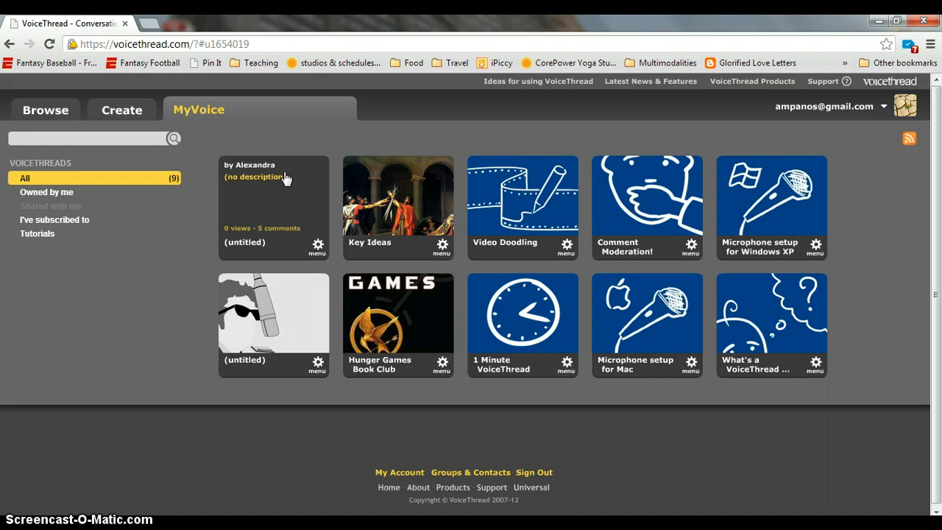
left_click(285, 178)
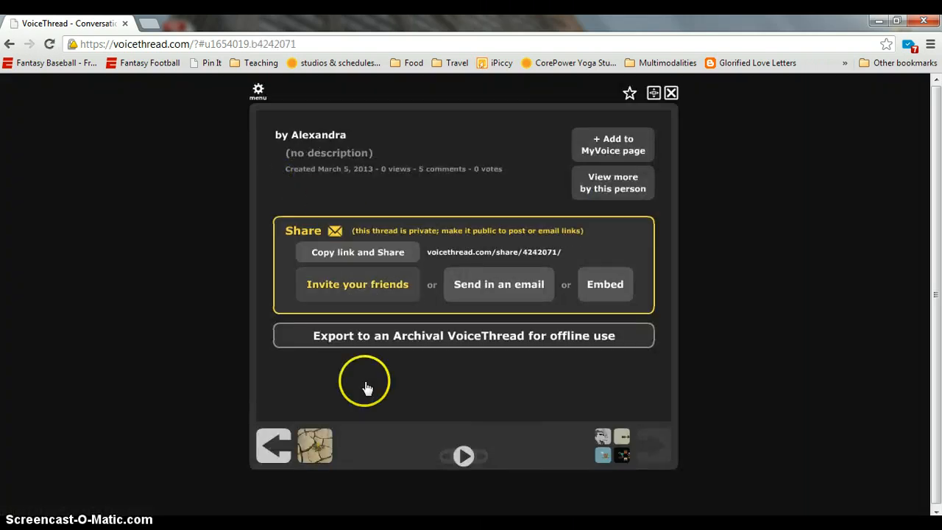
left_click(285, 451)
Step back to the first slide, the microphone portrait, and play then pause its voice comment
left_click(285, 449)
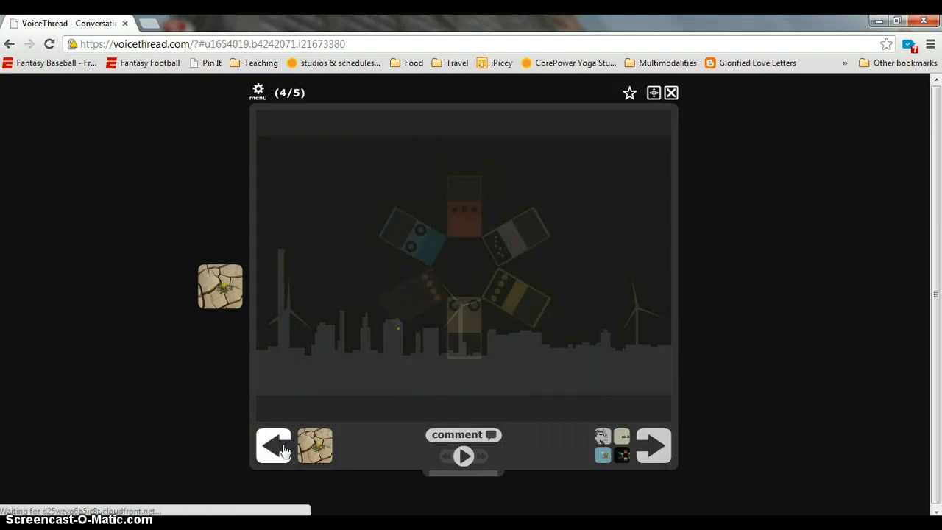
left_click(284, 449)
left_click(284, 448)
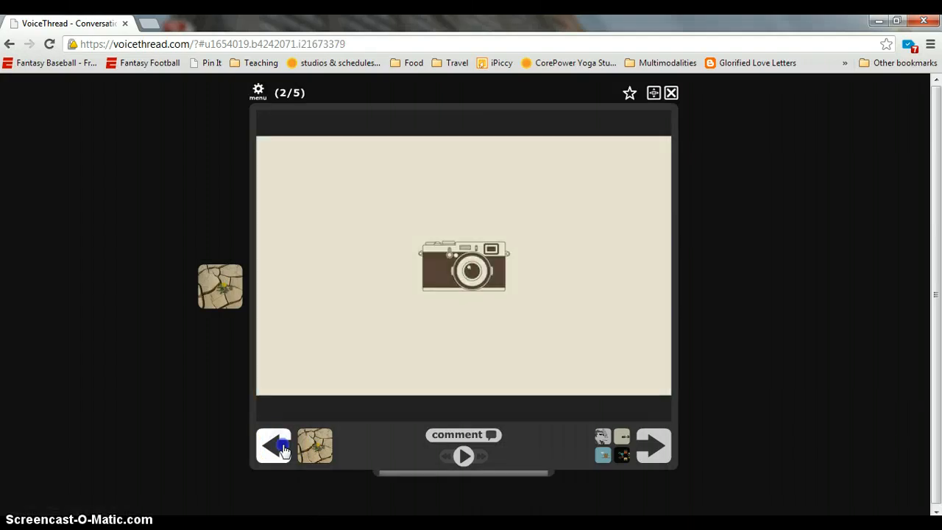
left_click(284, 449)
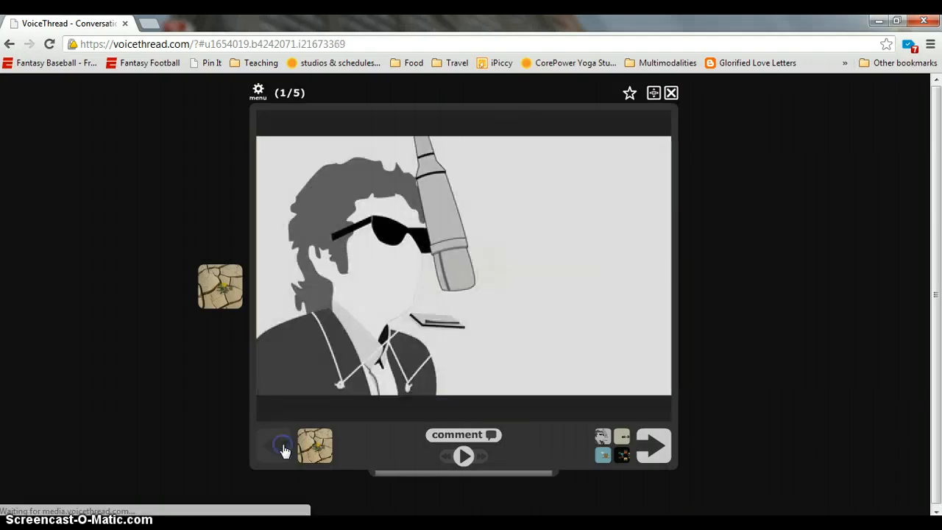
left_click(463, 456)
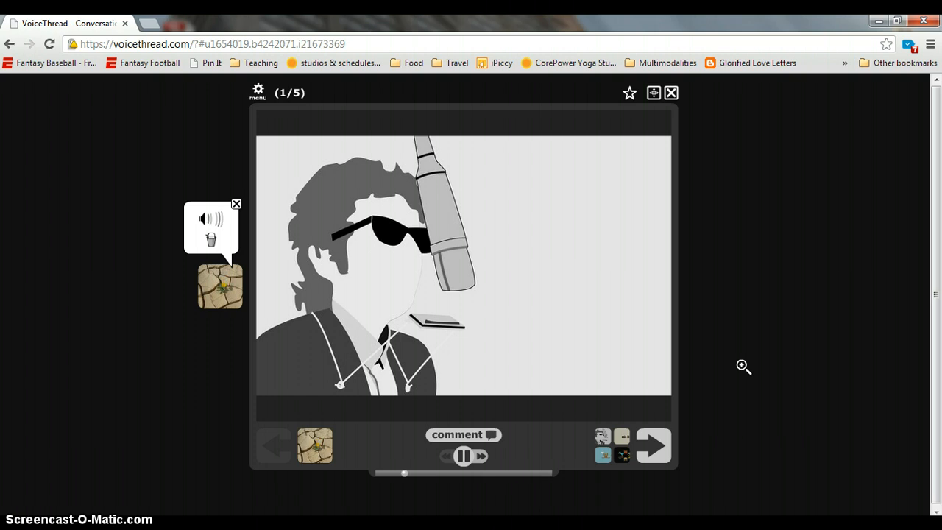
left_click(465, 458)
left_click(687, 149)
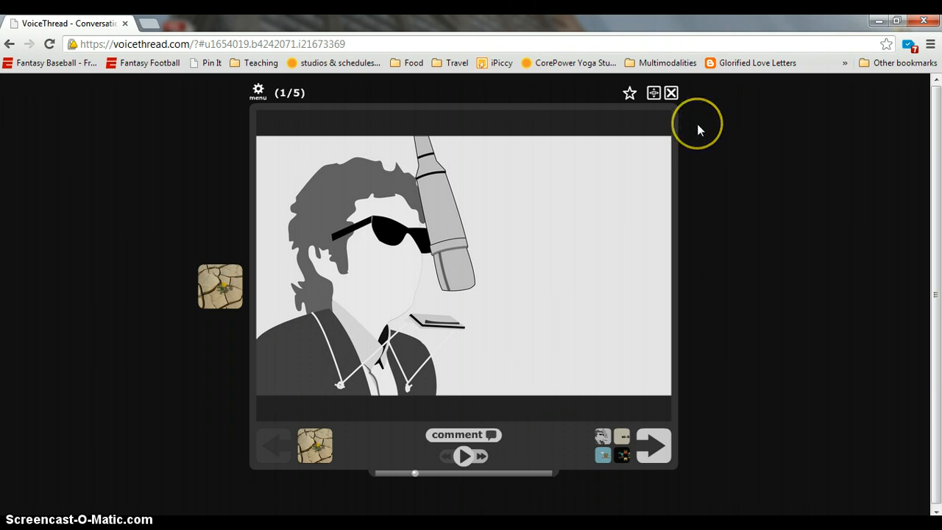